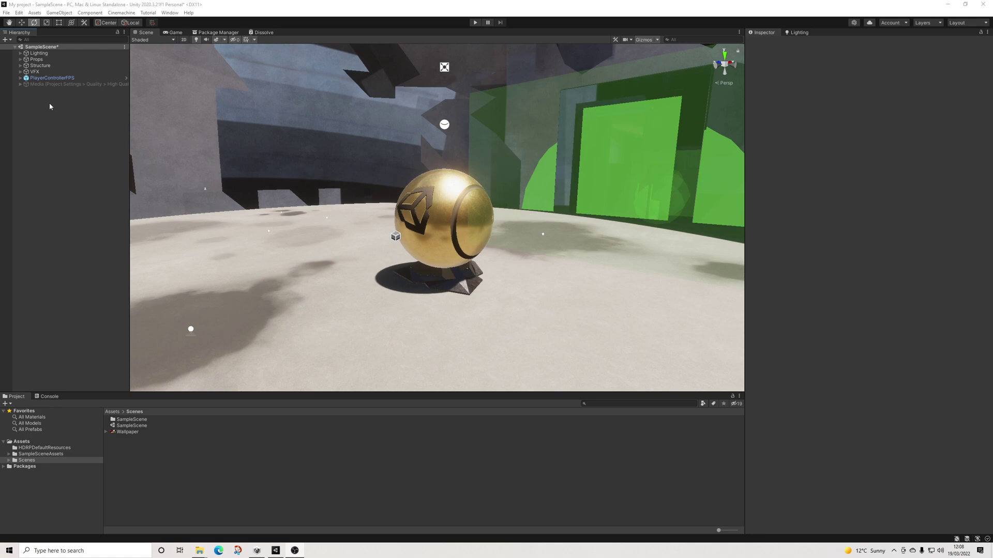
- Add a Camera at (-1.978, 3.95, -0.688), left of the gold ball, rotated 70.887° on Y to face it
right_click(50, 106)
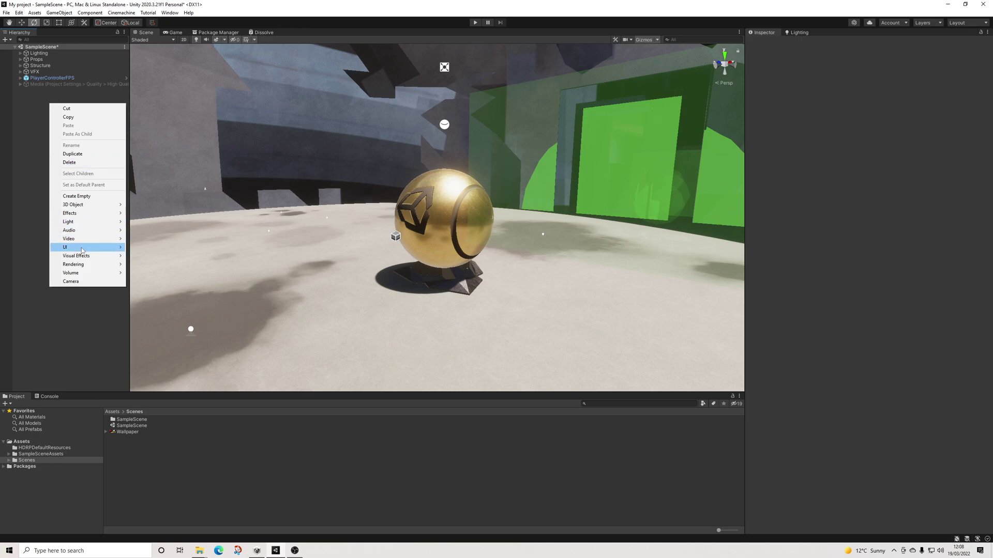
click(78, 282)
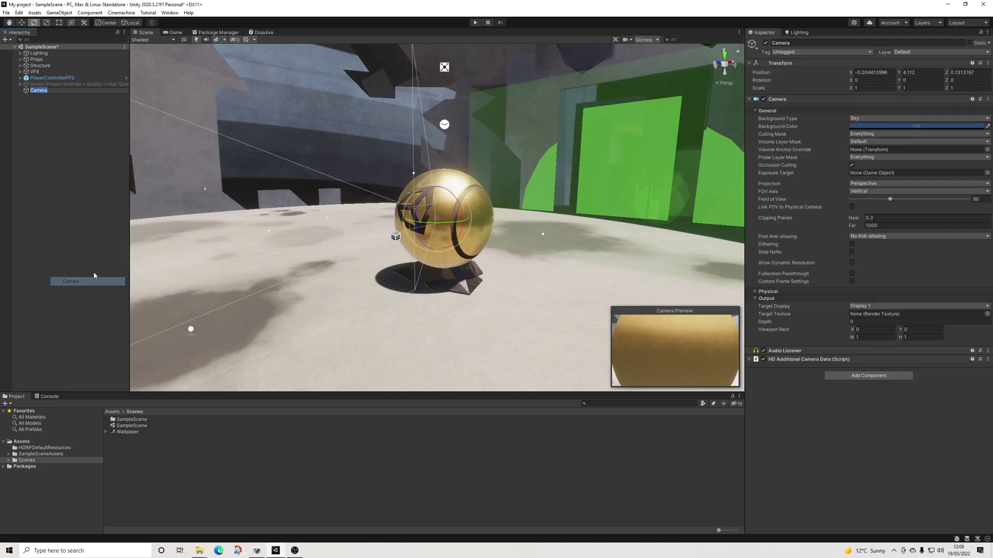
click(22, 23)
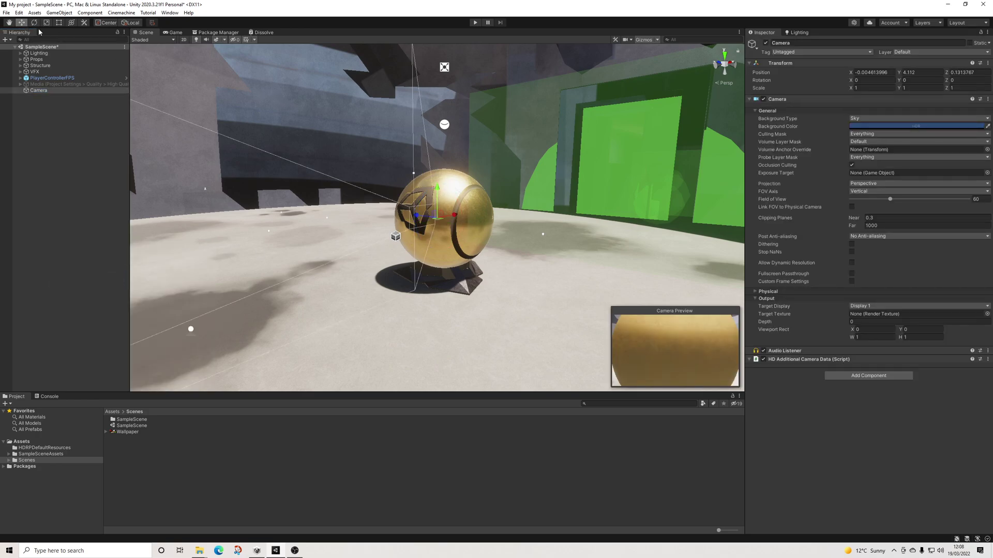
drag(454, 226, 299, 270)
key(e)
click(21, 22)
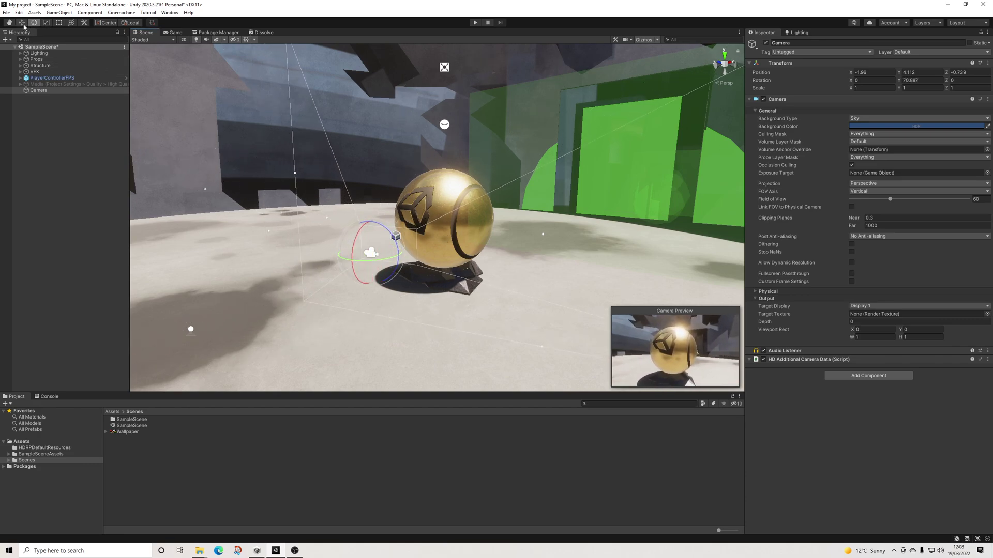
drag(373, 229, 373, 247)
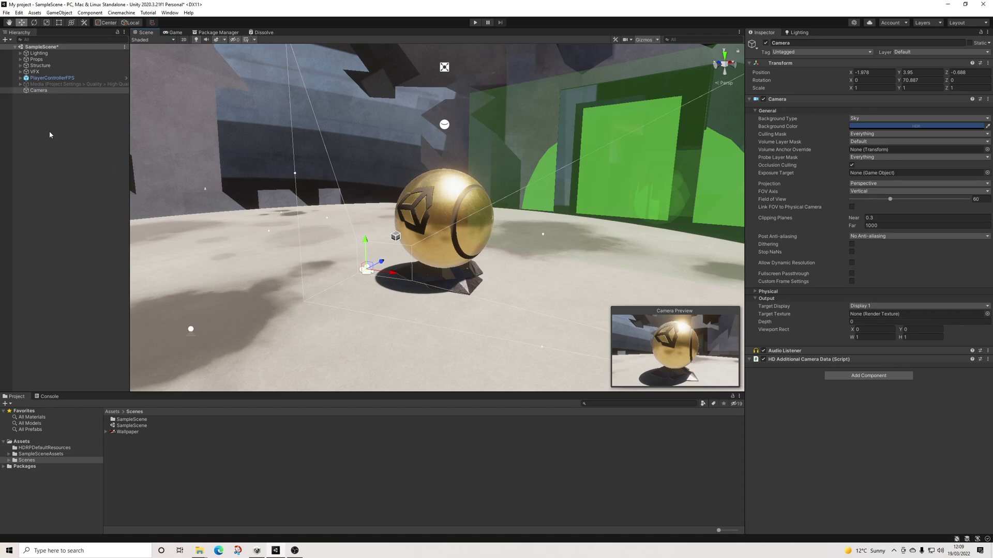
- From Ball_PF's layer list, create a new layer named 'Object' in User Layer 10
click(69, 105)
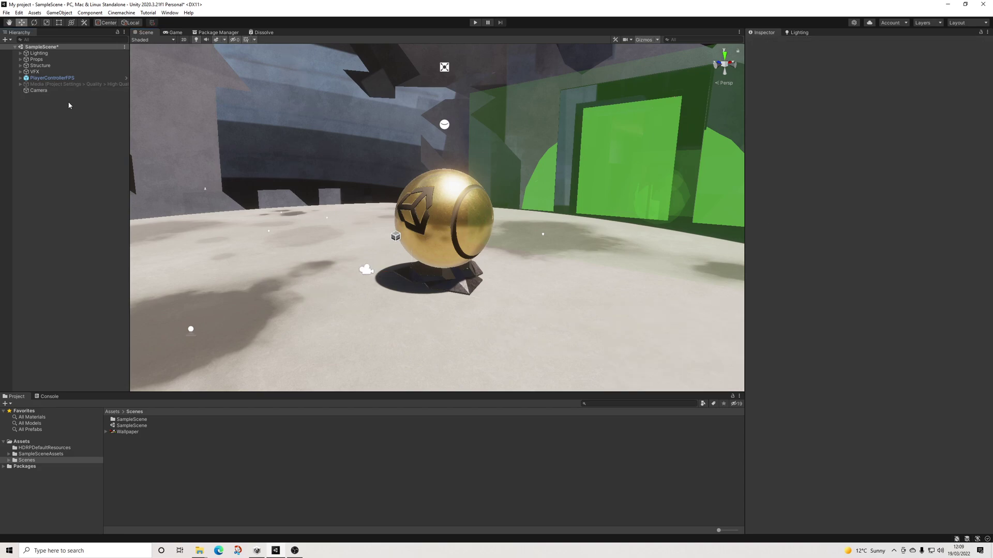
click(427, 195)
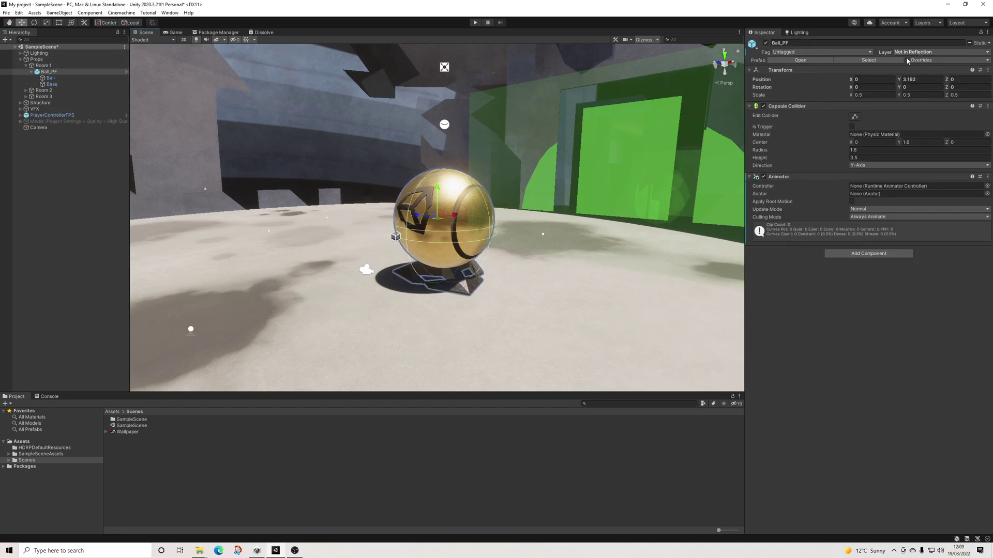
click(923, 53)
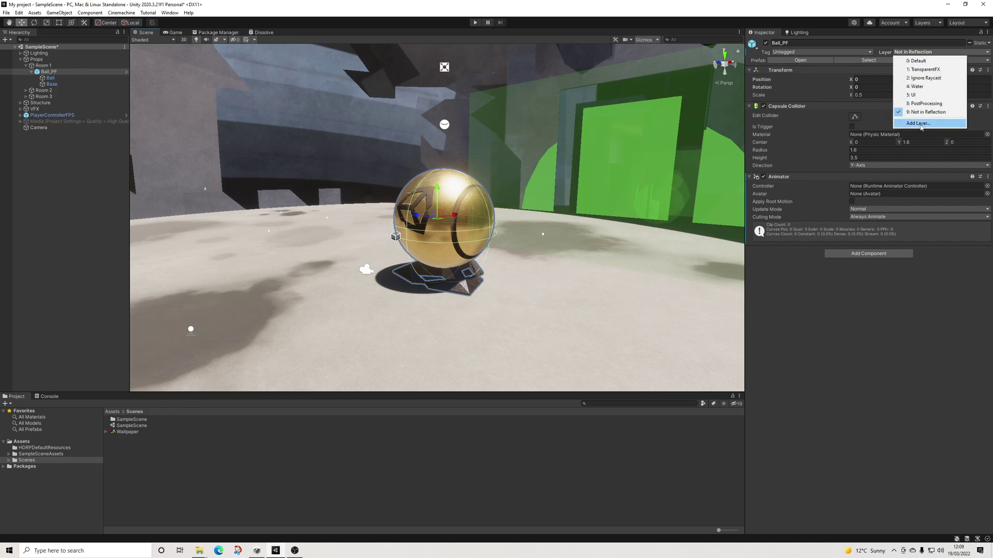
click(915, 124)
click(864, 169)
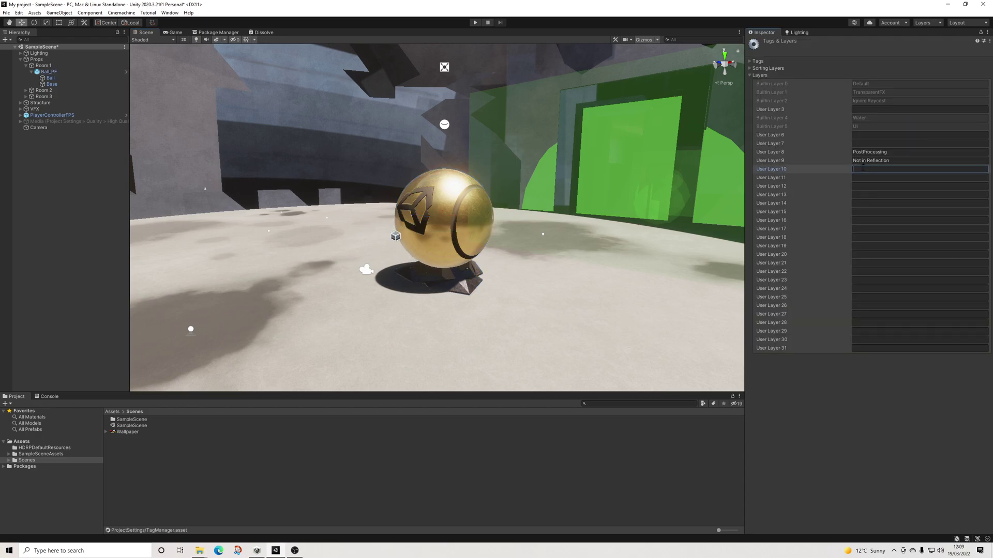
text(Object)
- Set Ball_PF and its Ball and Base children to the Object layer
click(49, 71)
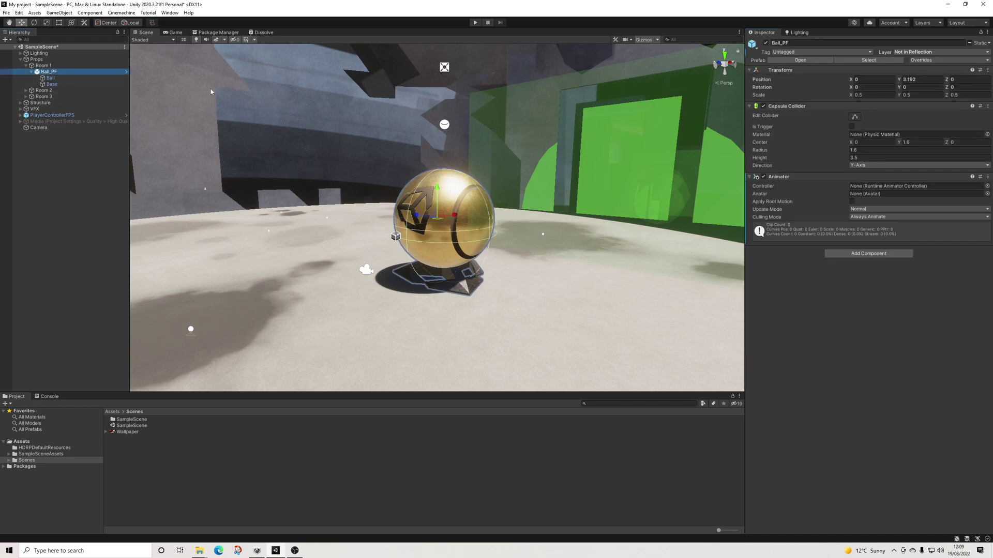
click(929, 61)
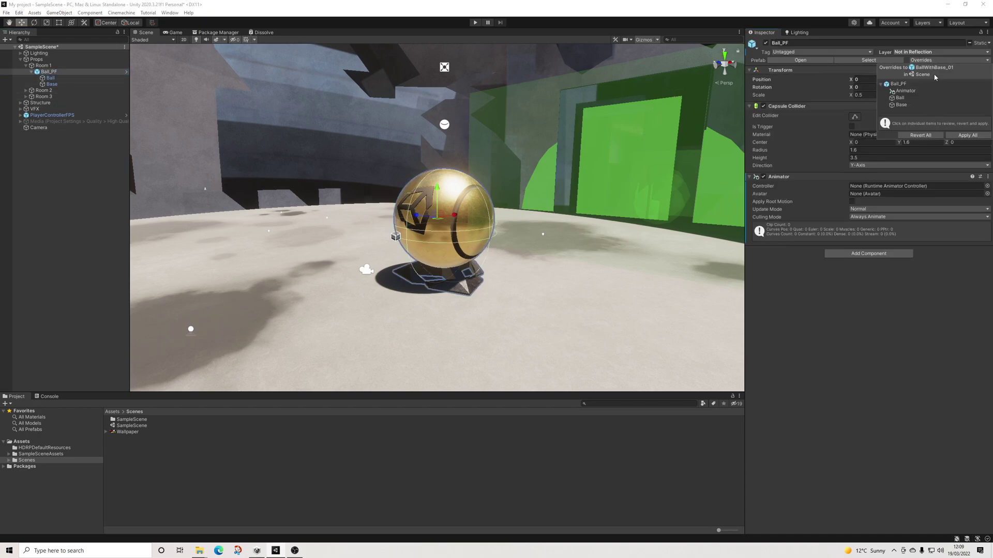
click(938, 52)
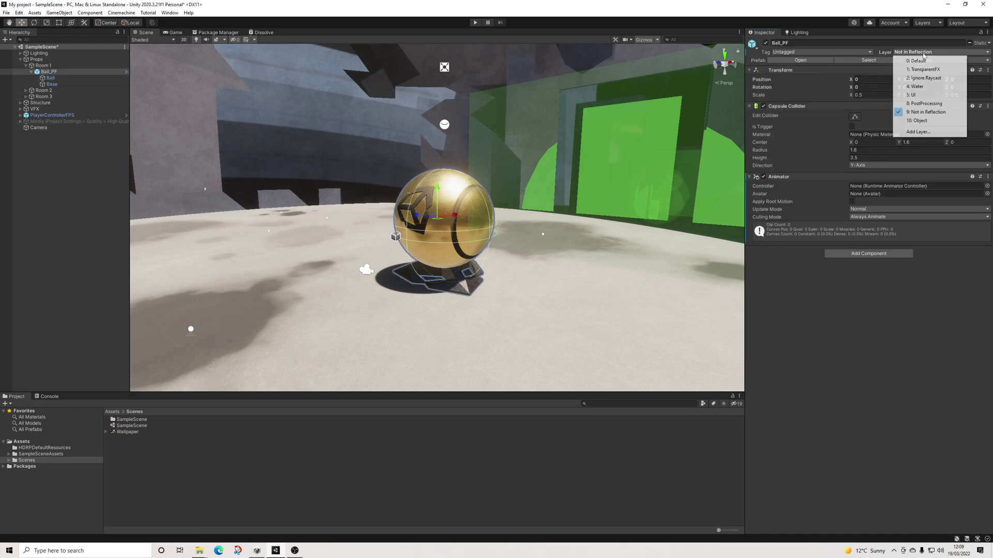
click(916, 121)
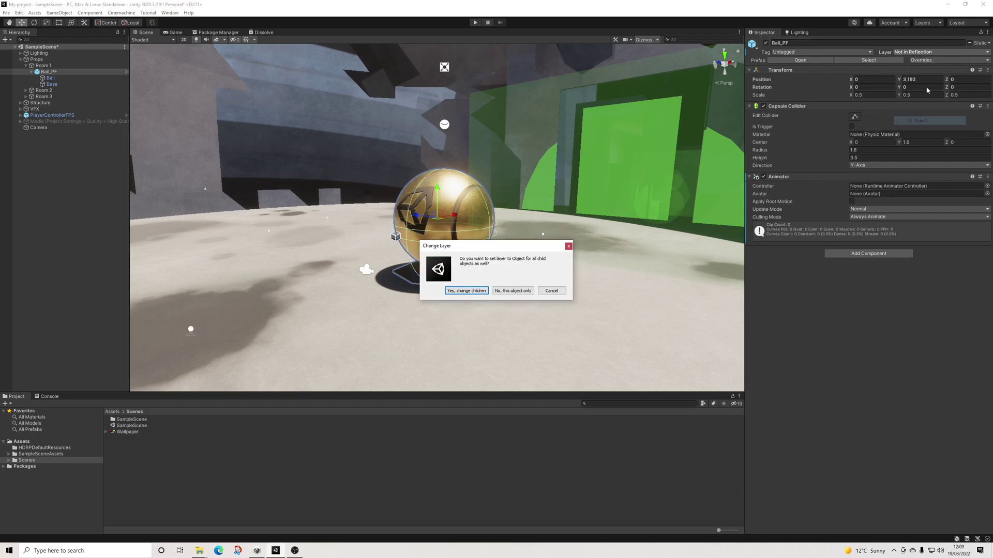
click(475, 292)
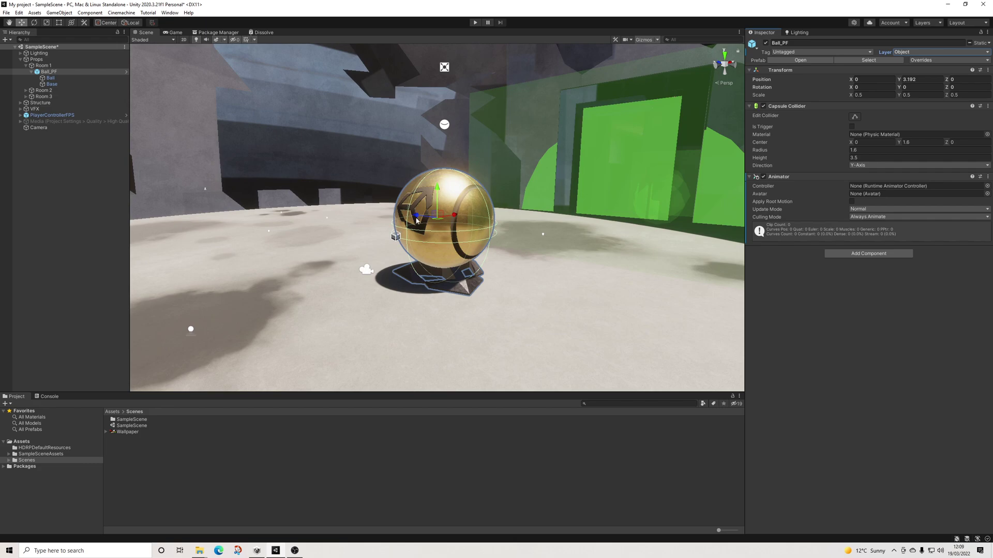
click(52, 80)
click(52, 84)
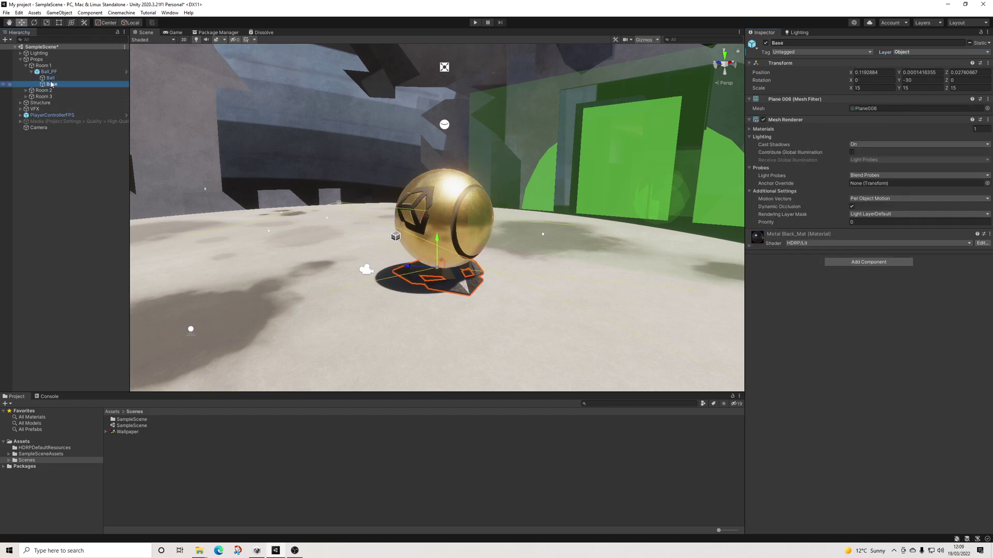
click(46, 72)
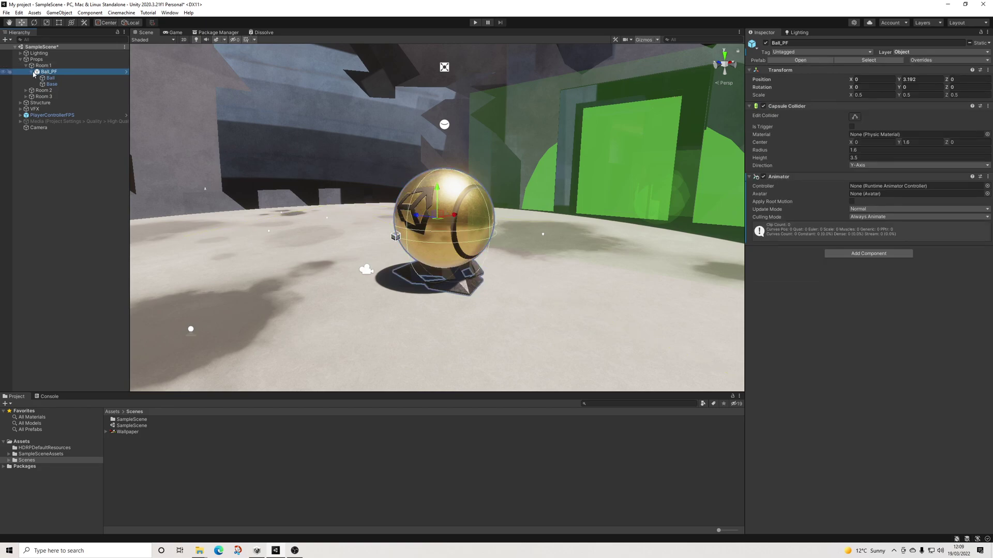
click(33, 72)
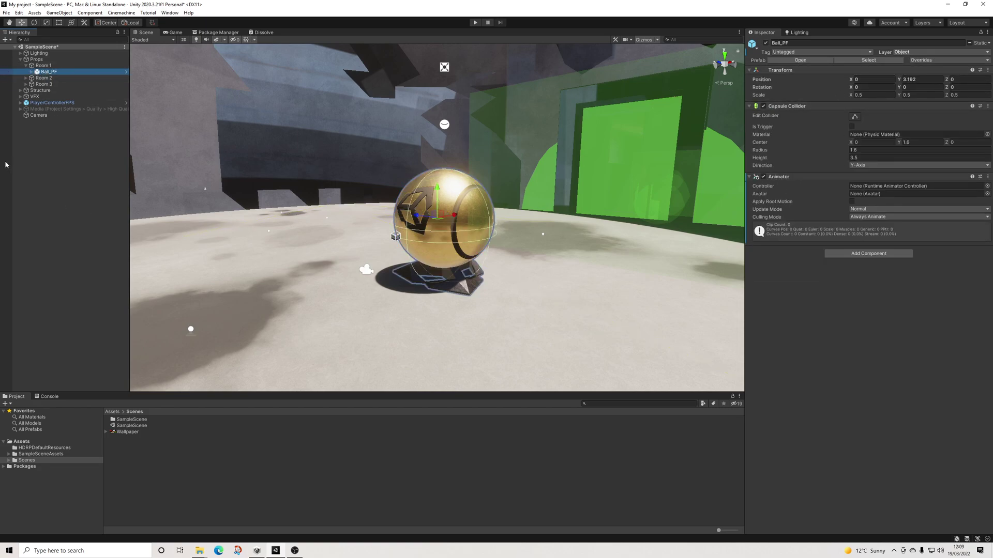
- Clear the new Camera's Culling Mask to Nothing, then tick only the Object layer
click(39, 116)
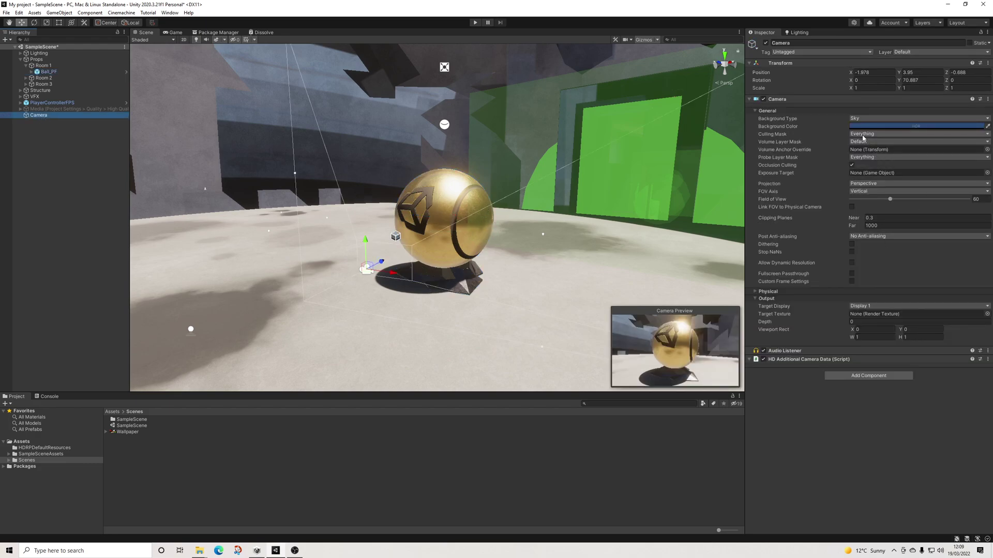
click(863, 136)
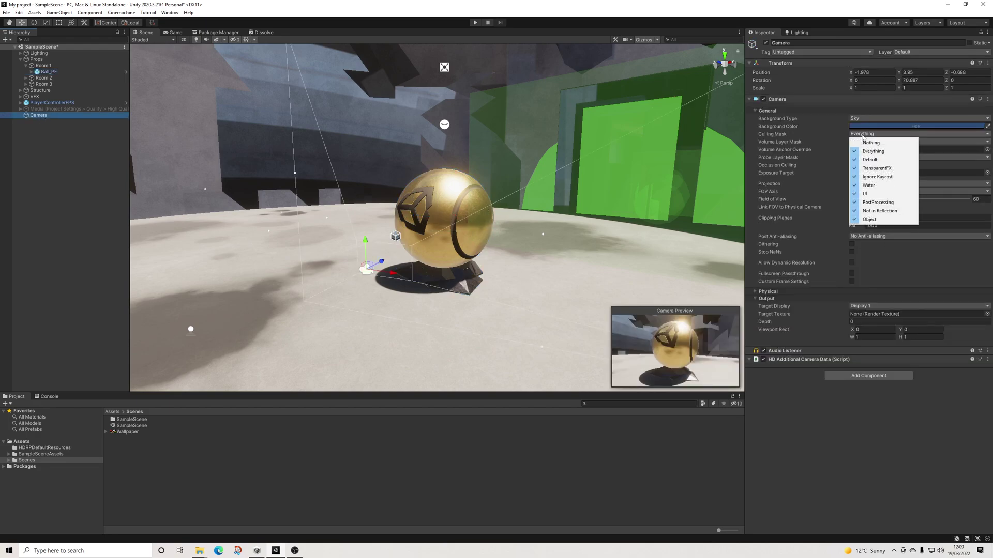
click(868, 143)
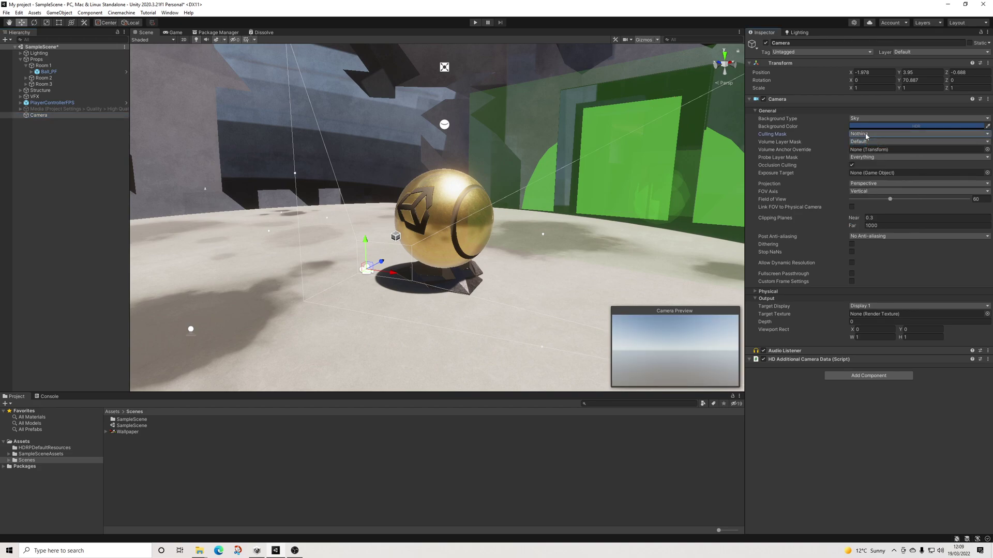
click(869, 134)
click(872, 219)
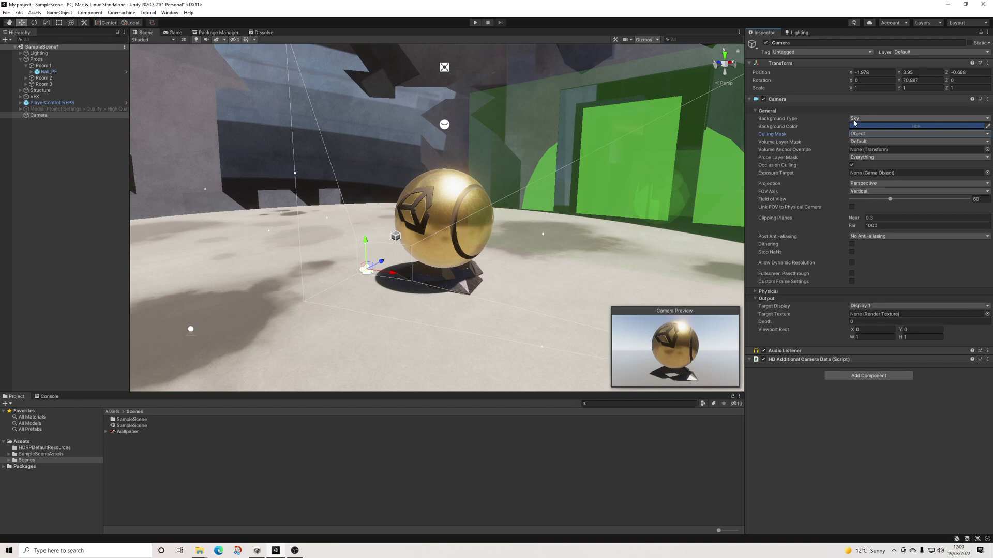
- Create 'New Render Texture' in the Scenes folder and set its size to 1000 x 1000
right_click(128, 445)
mouse_move(213, 247)
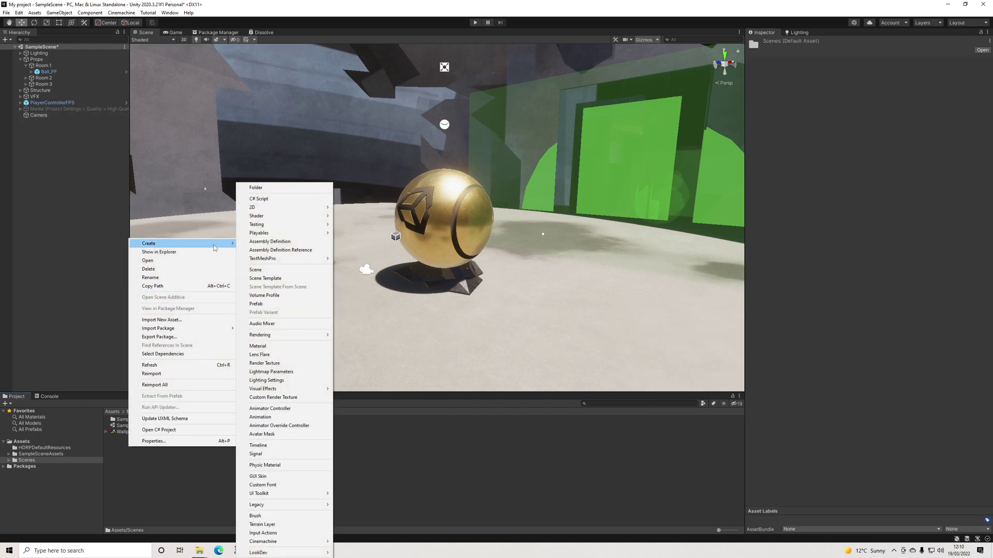
click(264, 363)
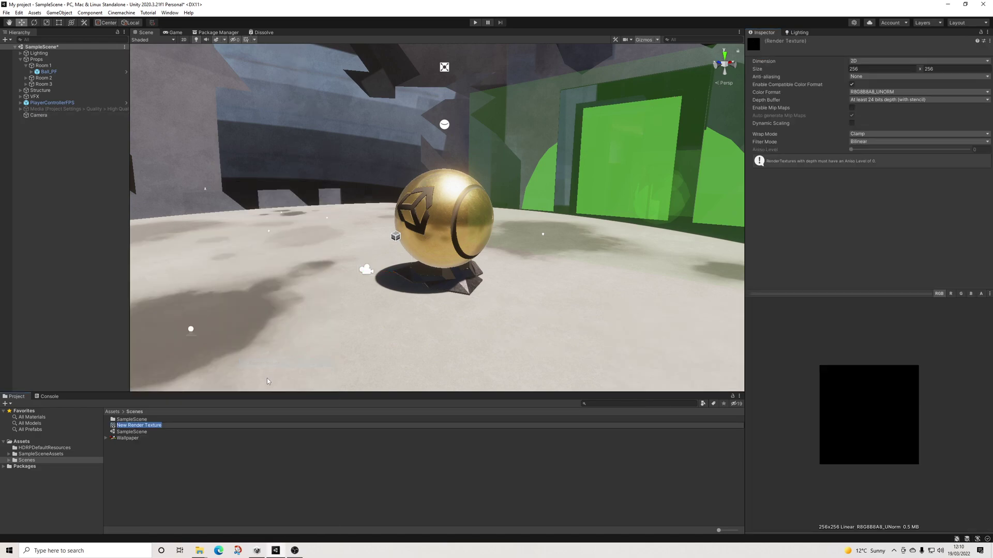
click(861, 69)
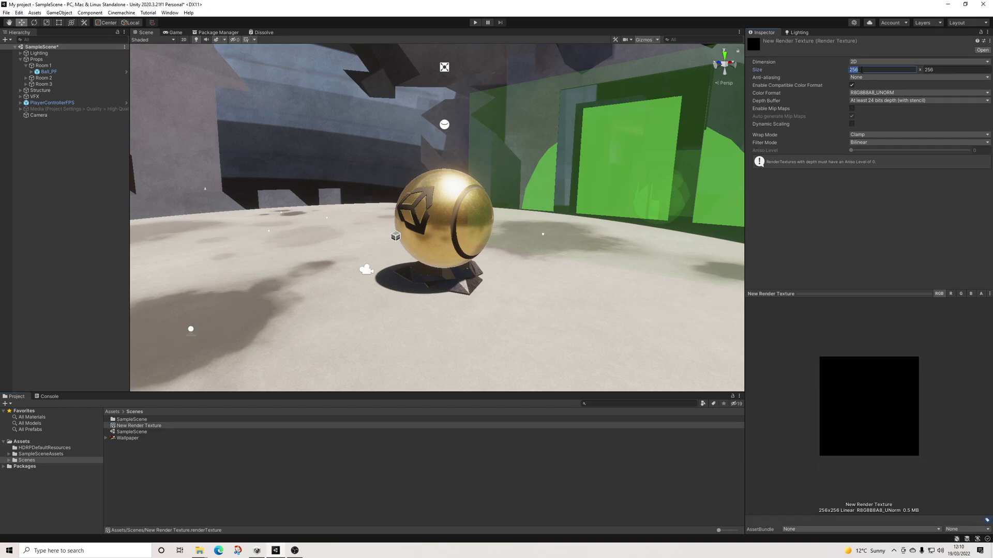
click(863, 70)
text(1000)
key(Tab)
text(1)
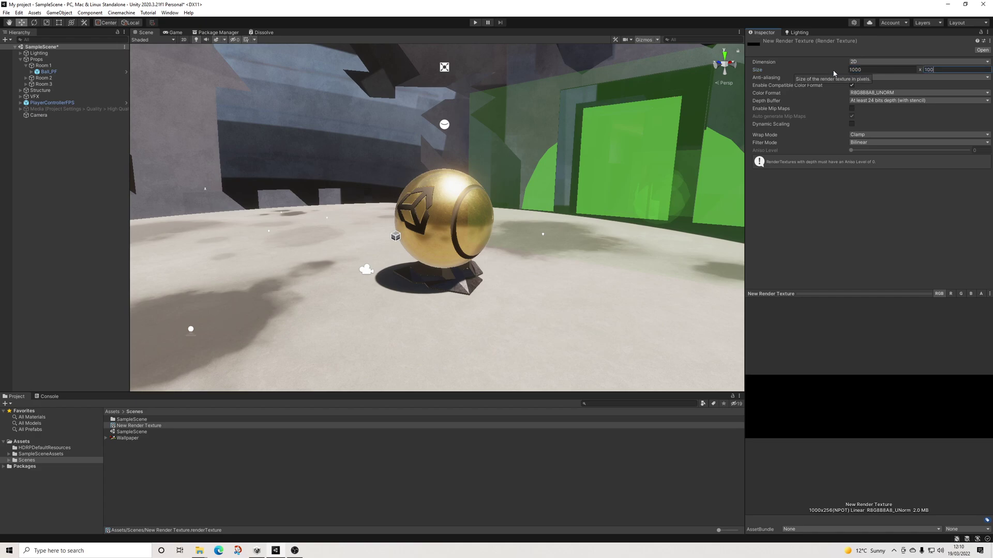
text(00)
key(Return)
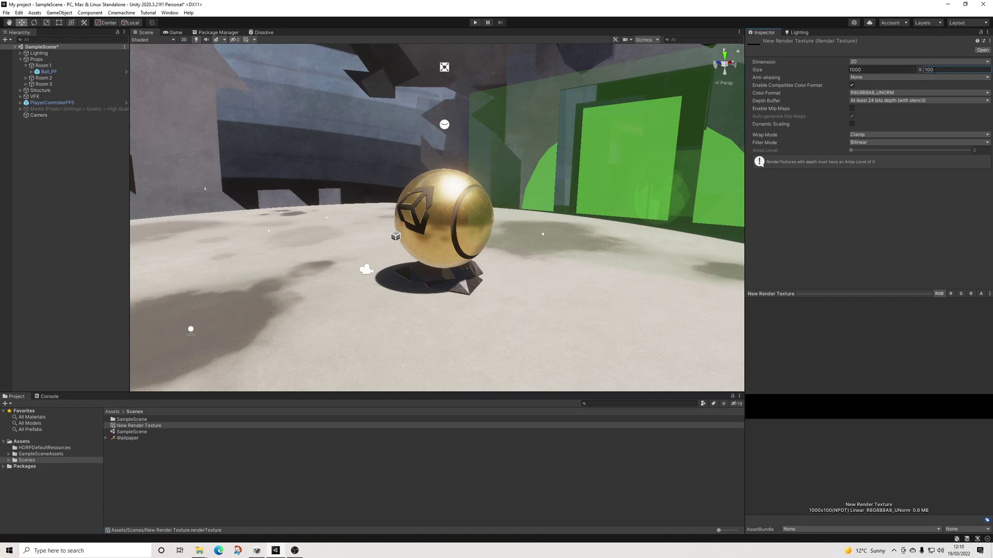
click(942, 71)
text(1)
key(Return)
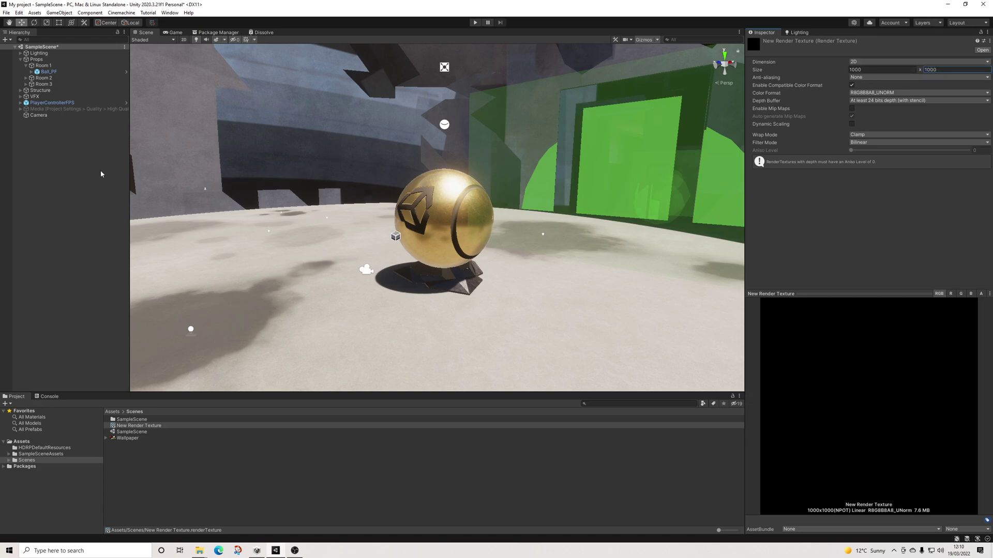
- Assign New Render Texture as the Camera's Target Texture
click(39, 115)
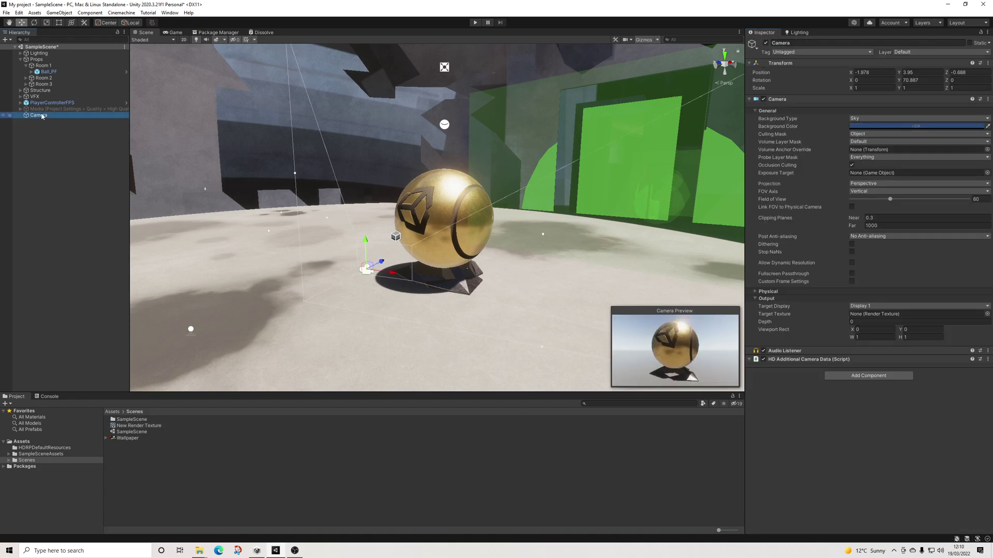
drag(140, 428, 897, 315)
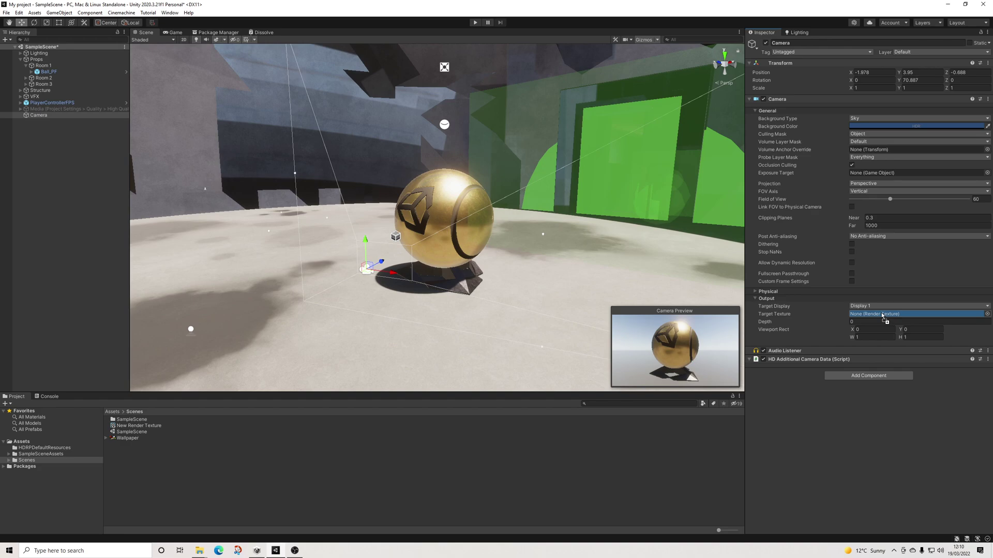
drag(882, 314, 883, 314)
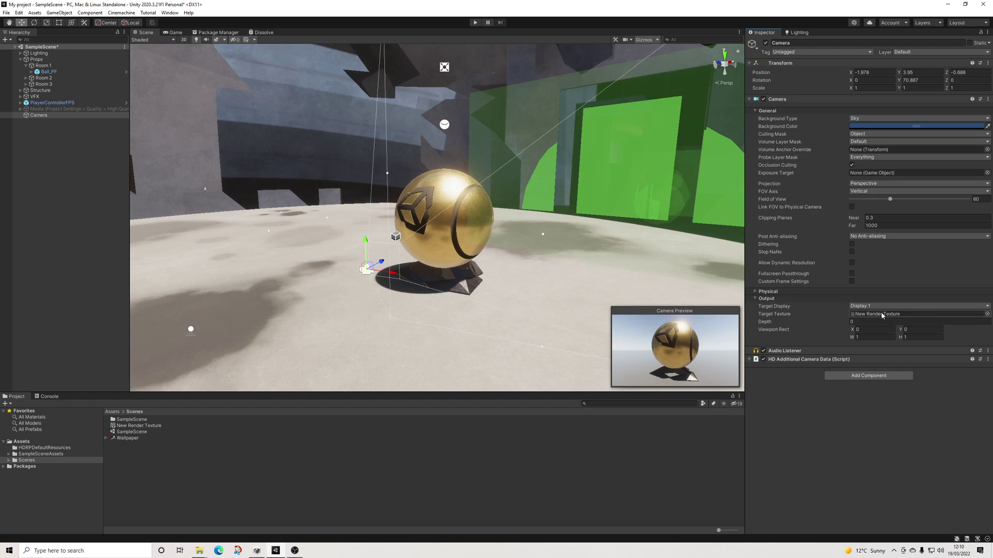
click(137, 427)
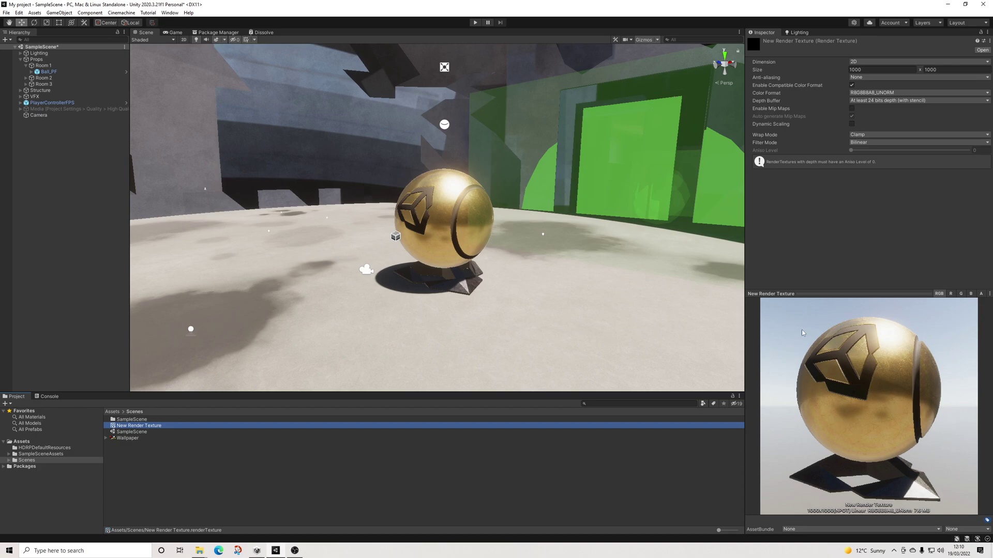
- Add a UI Canvas set to Scale With Screen Size, reference resolution 1920 x 1080
click(52, 123)
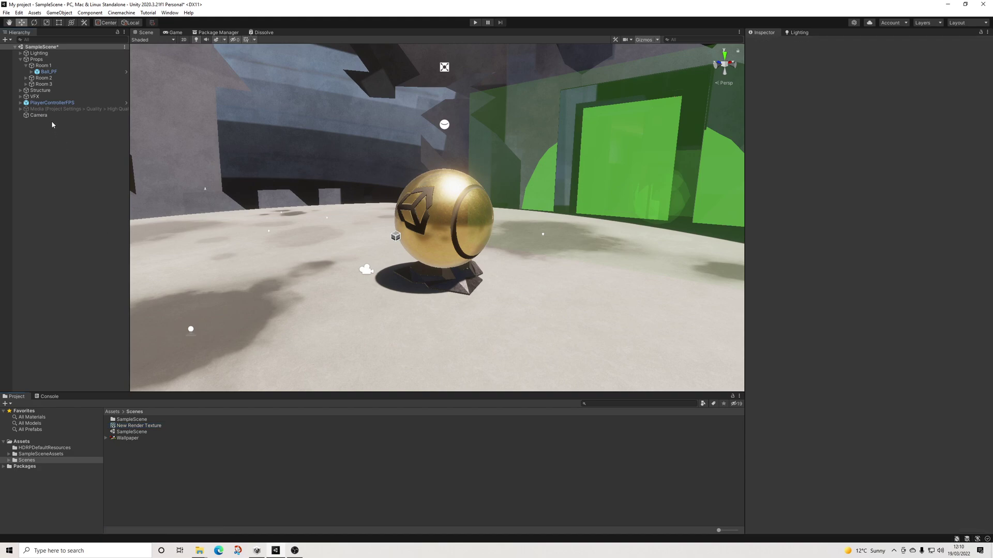
right_click(38, 133)
mouse_move(90, 279)
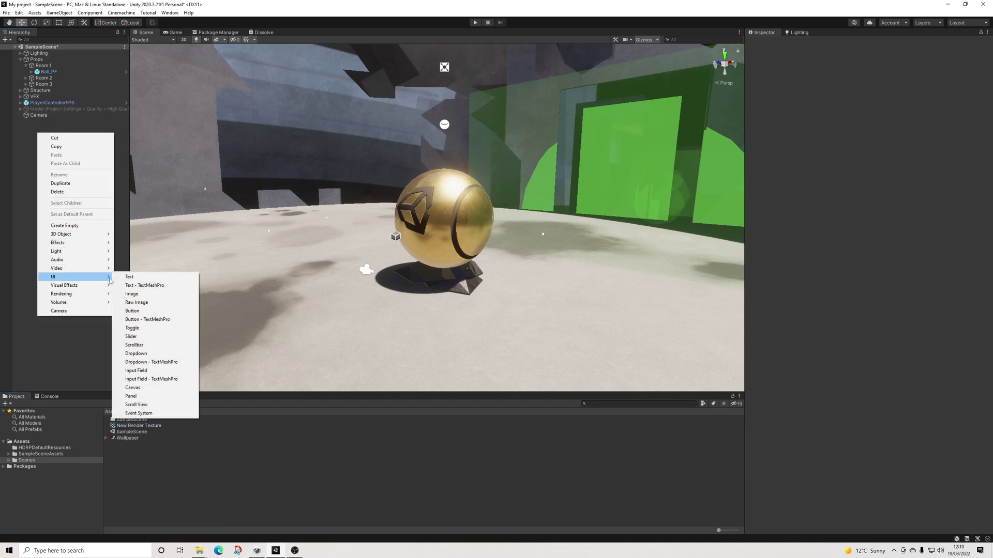
click(133, 388)
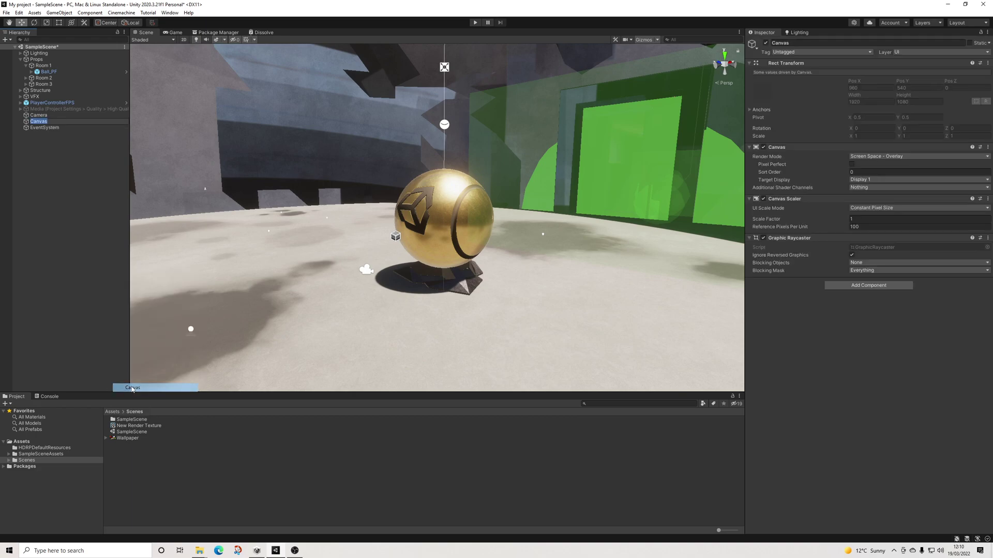
click(871, 207)
click(883, 225)
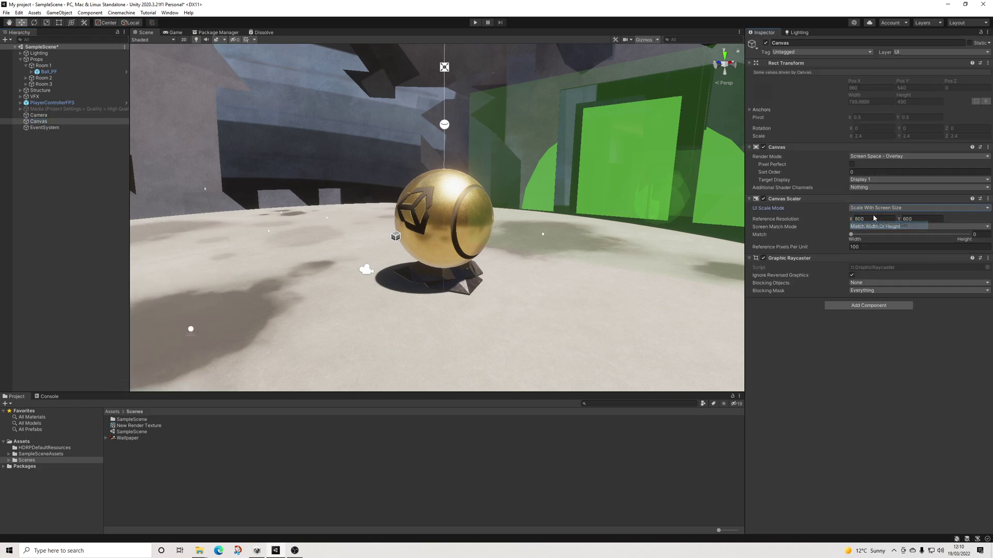
click(867, 219)
text(1920)
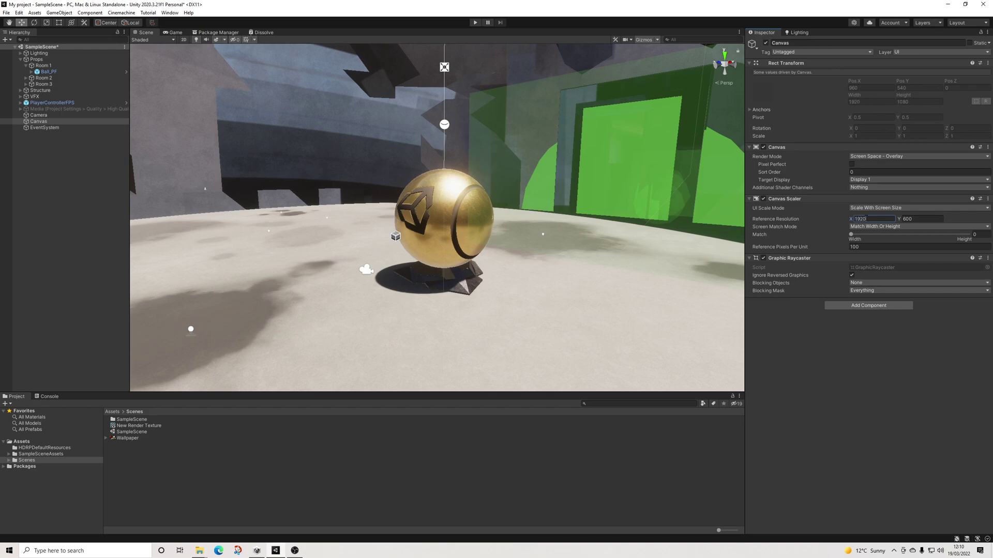
key(Tab)
text(1)
- Frame the Canvas in the Scene view and switch to 2D to see it face-on
click(48, 139)
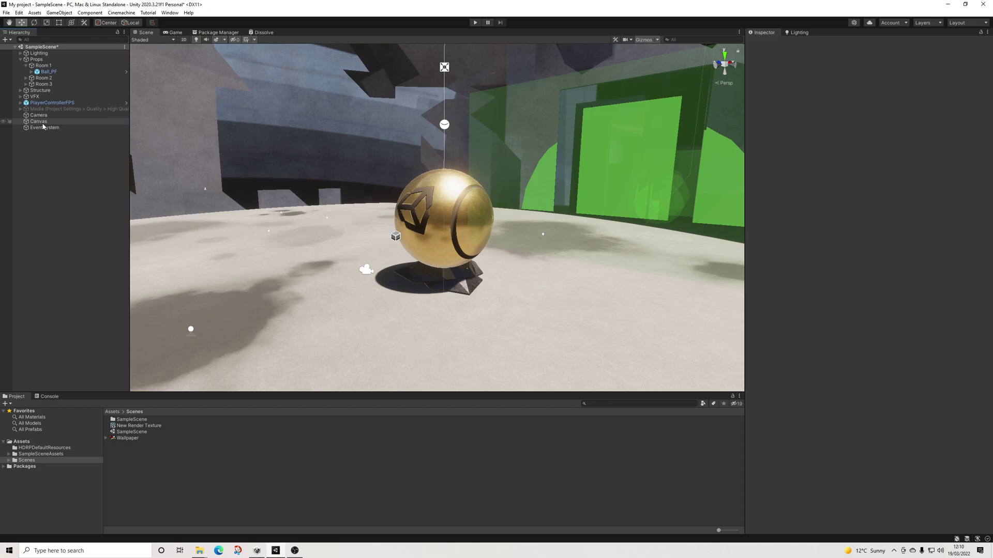
click(174, 32)
click(145, 32)
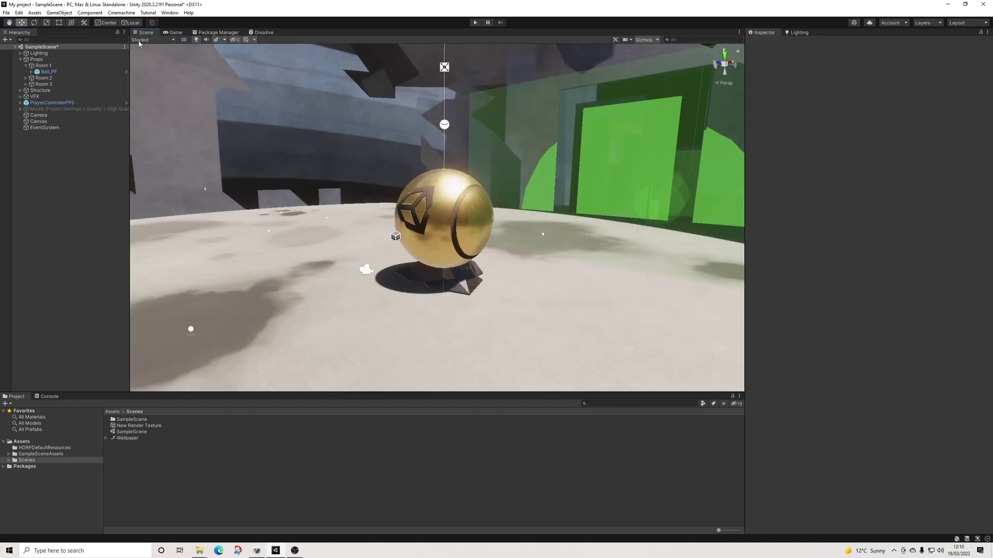
click(103, 122)
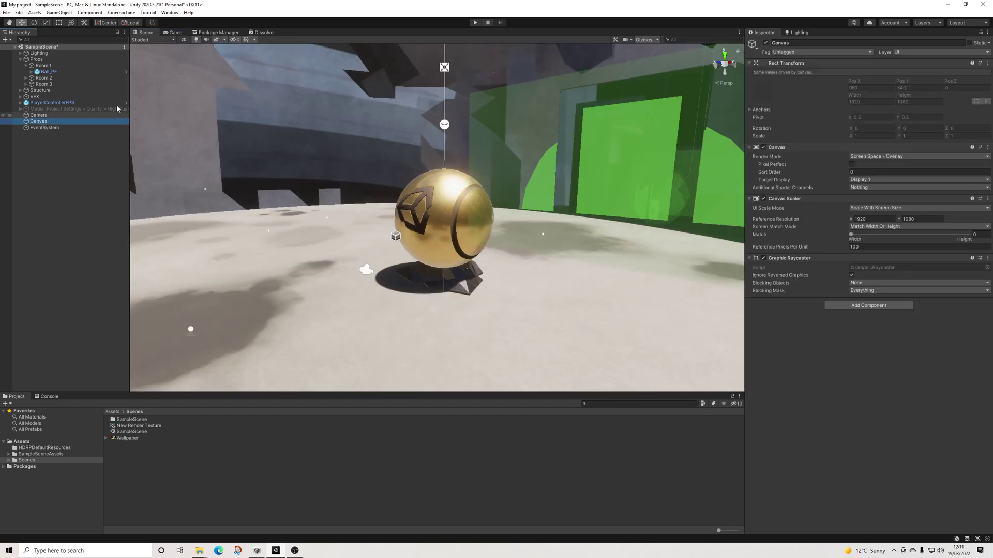
click(332, 33)
key(f)
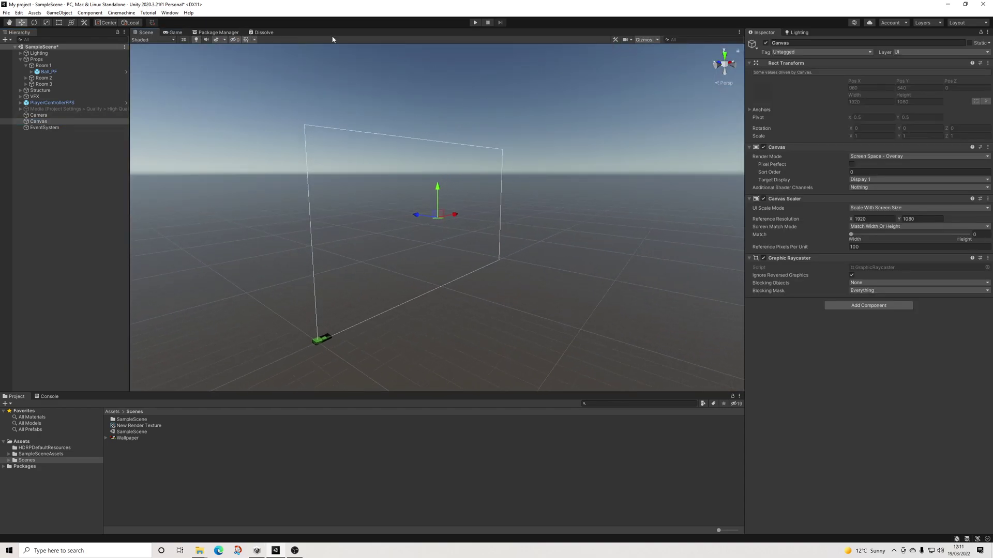
click(188, 39)
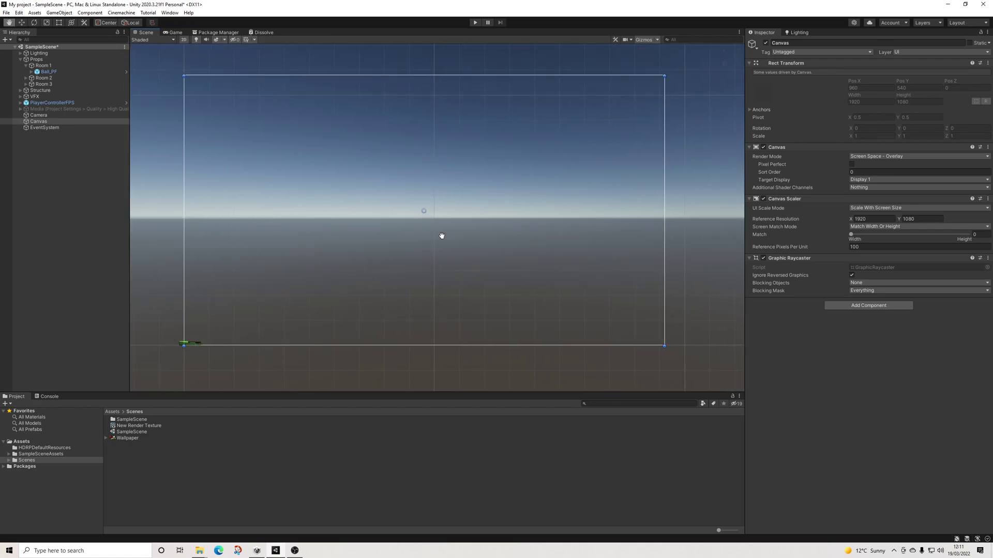
- Add an Image named BG under the Canvas showing Wallpaper at its native 1920 x 1080 size
right_click(39, 122)
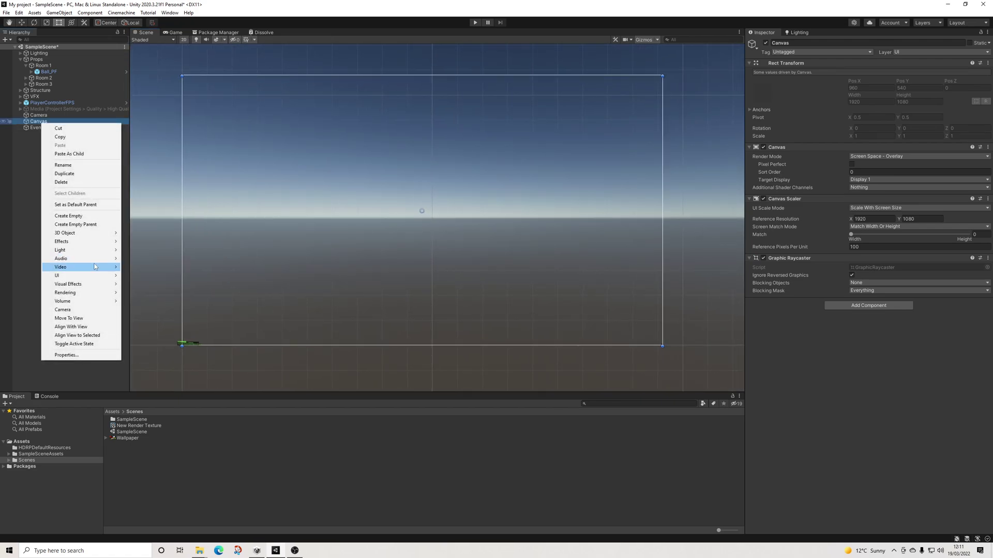
mouse_move(98, 275)
click(138, 292)
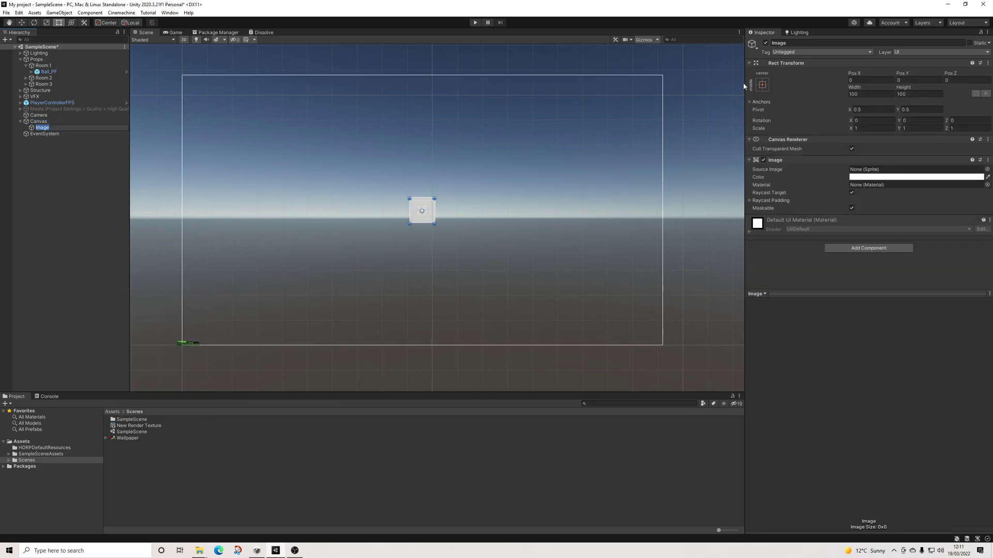
click(799, 43)
text(BG)
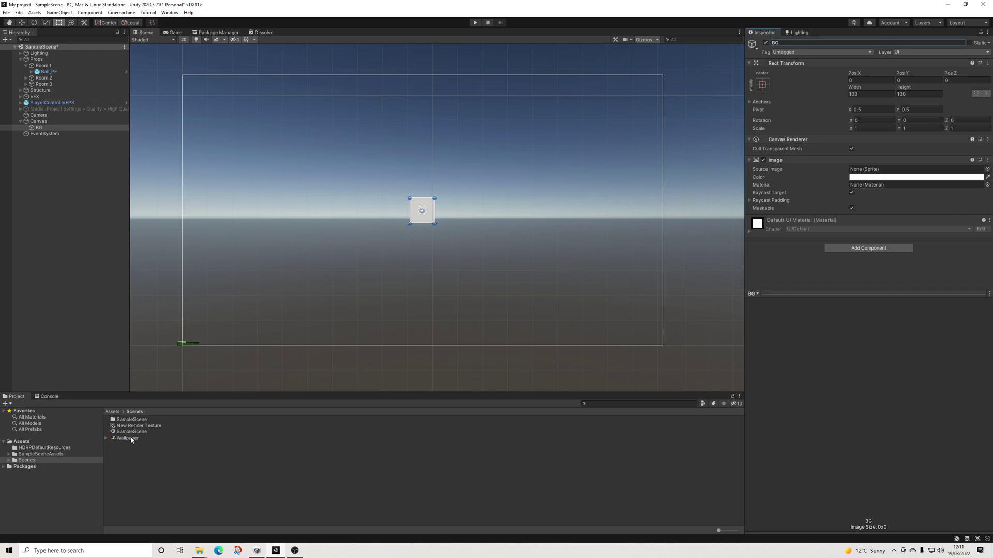
drag(131, 440, 873, 171)
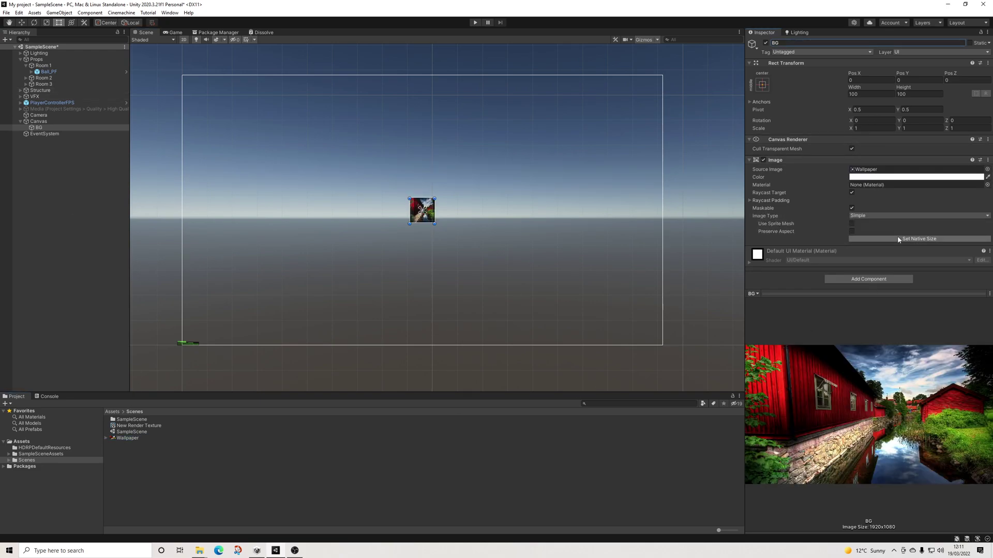
click(898, 240)
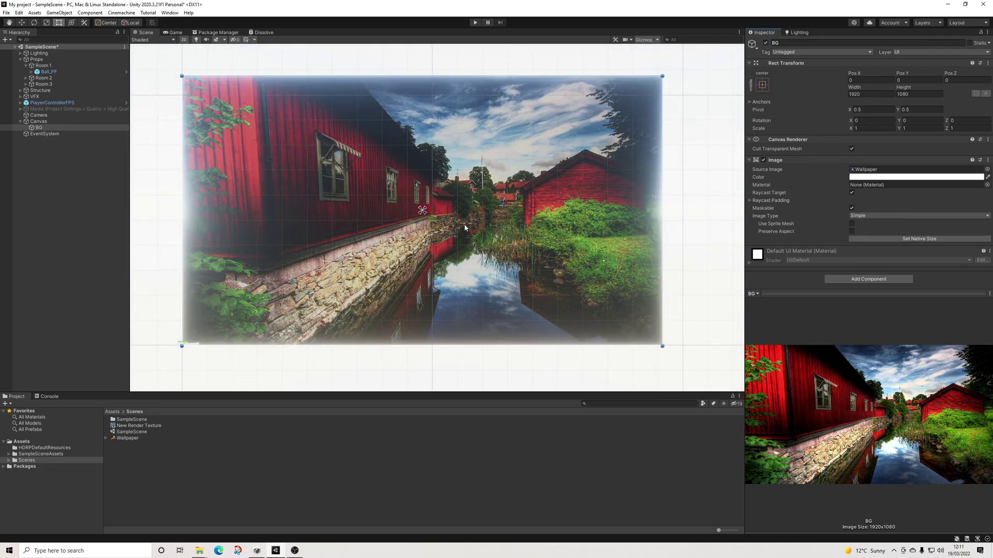
- Turn on scene lighting in the Scene view and zoom in on the canvas
scroll(464, 224, up, 1)
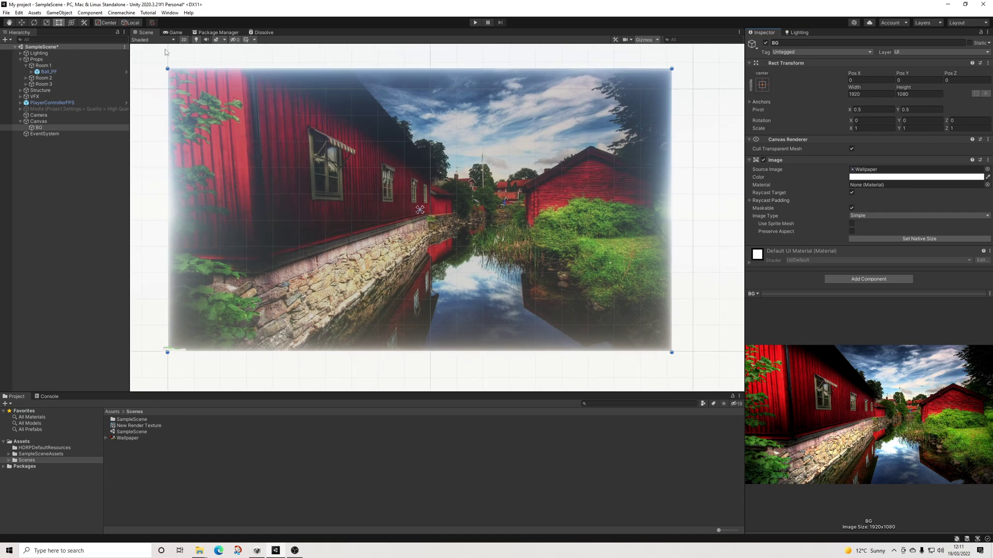
click(196, 40)
scroll(437, 209, up, 1)
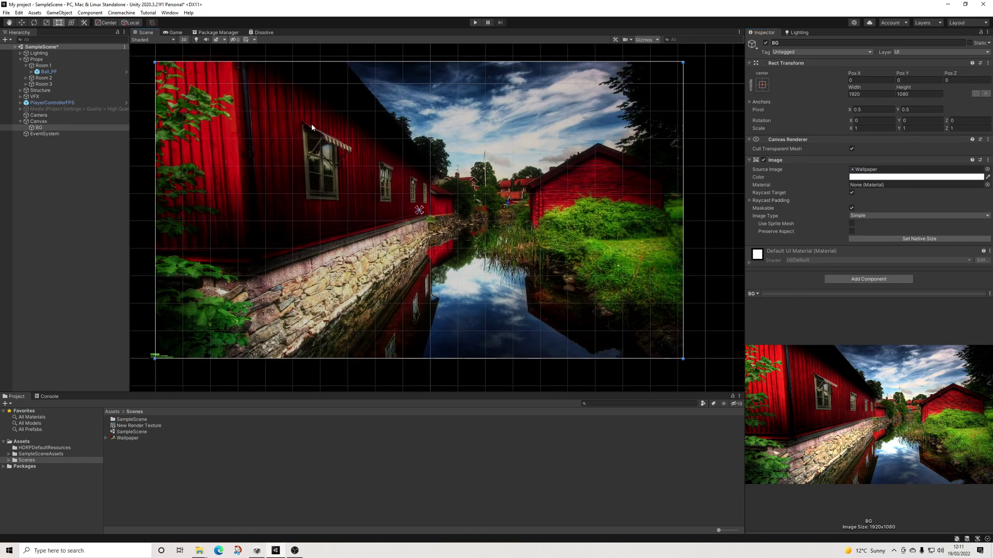
middle_drag(394, 222, 397, 230)
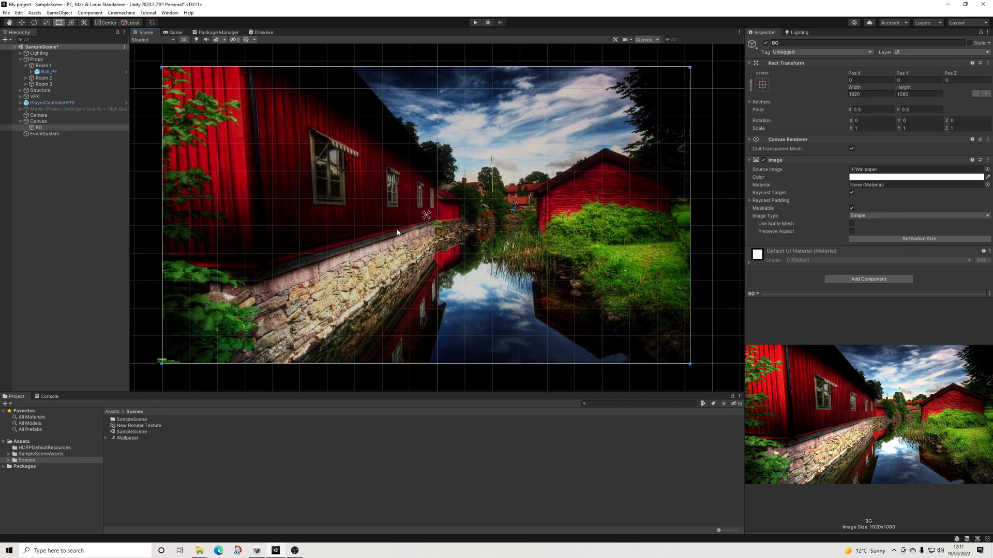
- Add a Raw Image under the Canvas showing New Render Texture at its native 1000 x 1000
right_click(38, 121)
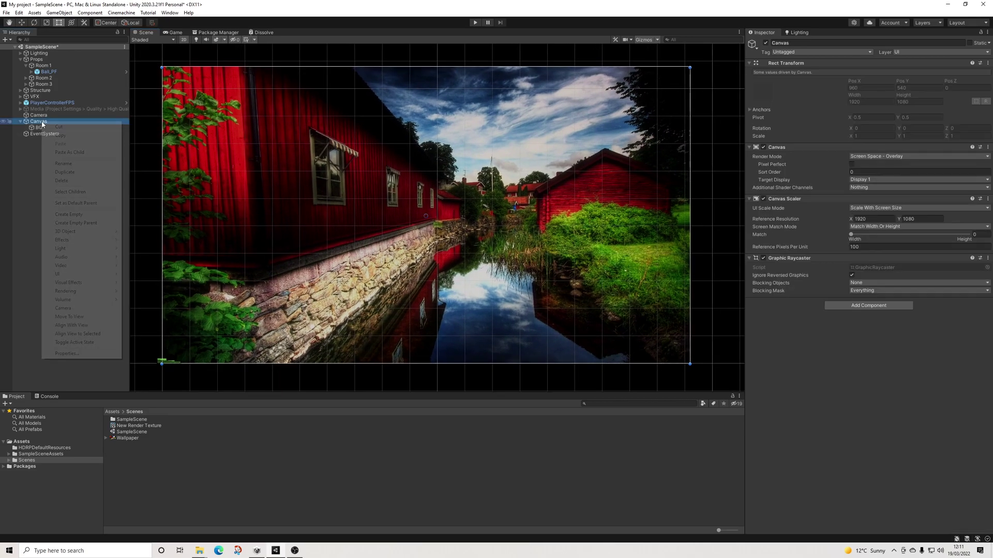
mouse_move(103, 279)
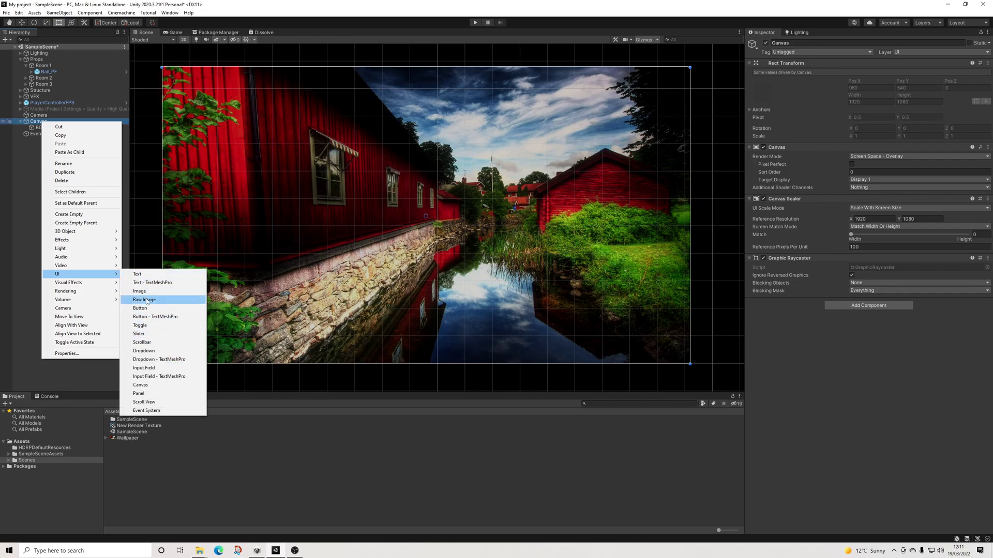
click(146, 300)
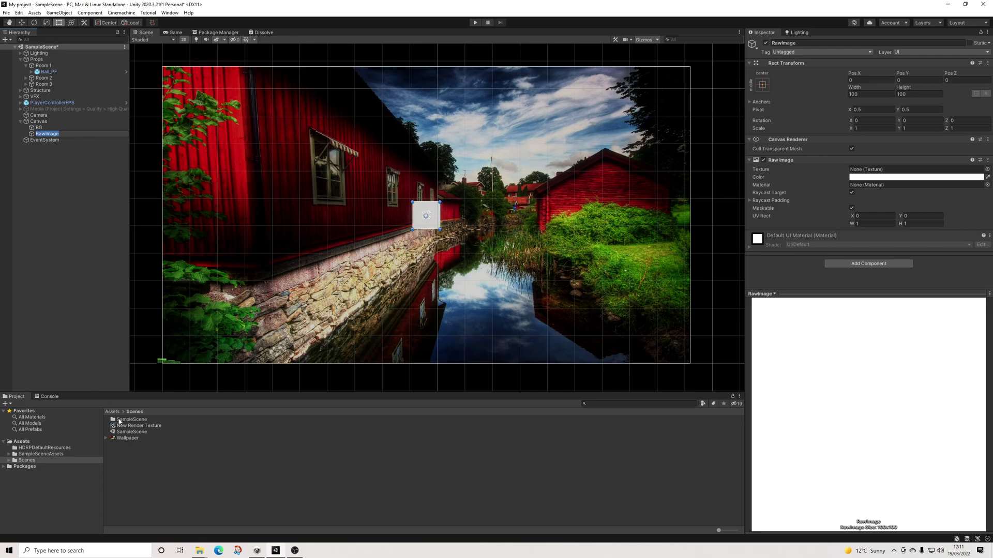
drag(141, 426, 874, 169)
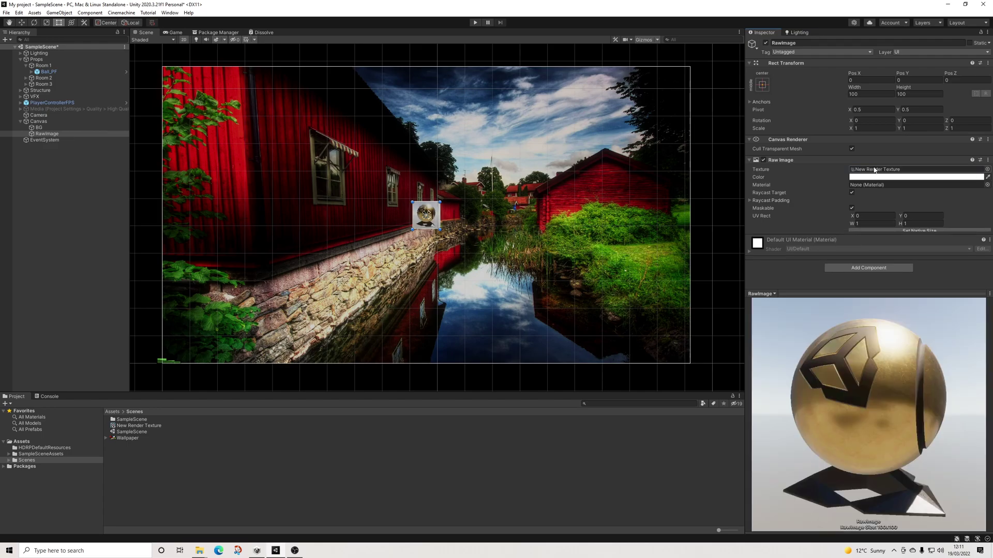
click(897, 233)
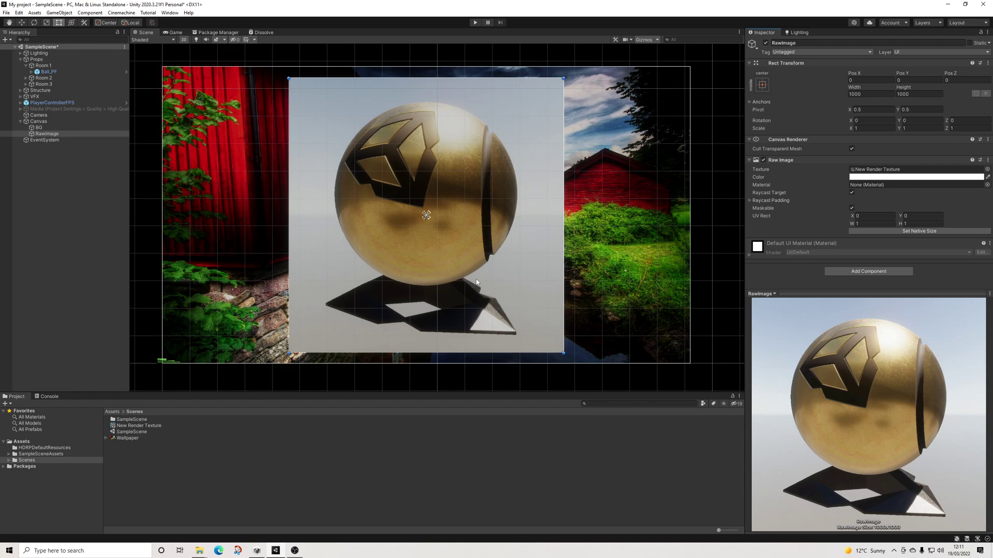
click(38, 158)
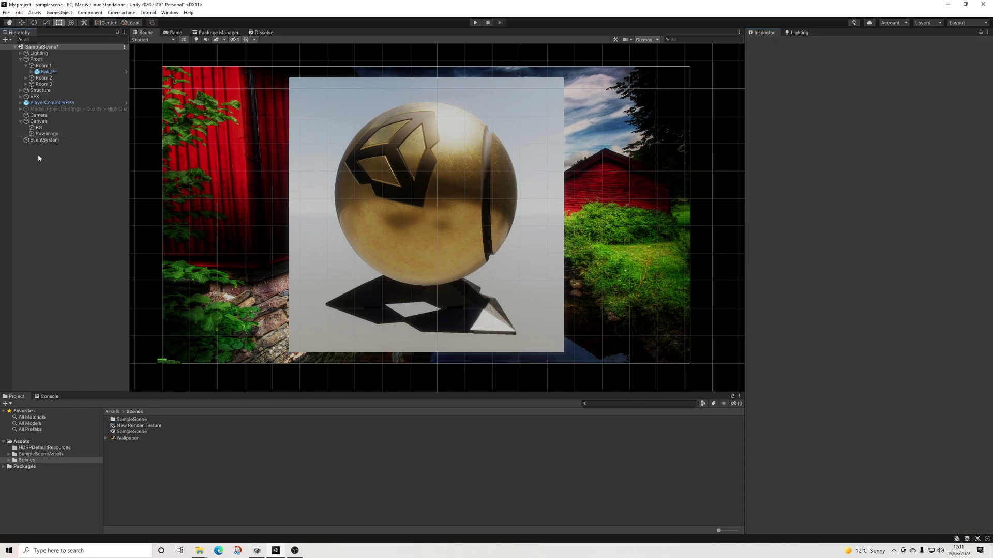
- Set the Camera's Background Type to Color, with black at zero alpha
click(39, 115)
click(855, 119)
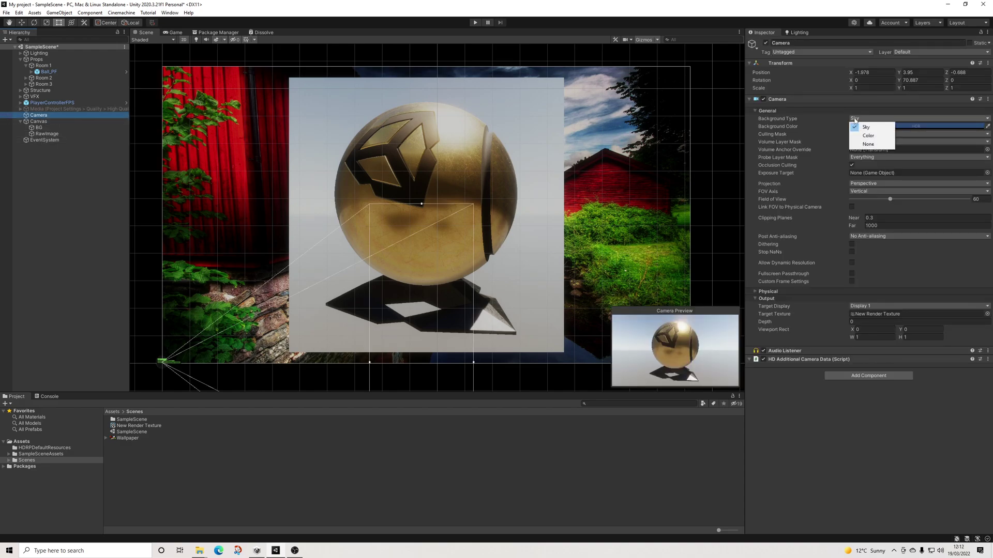
click(868, 136)
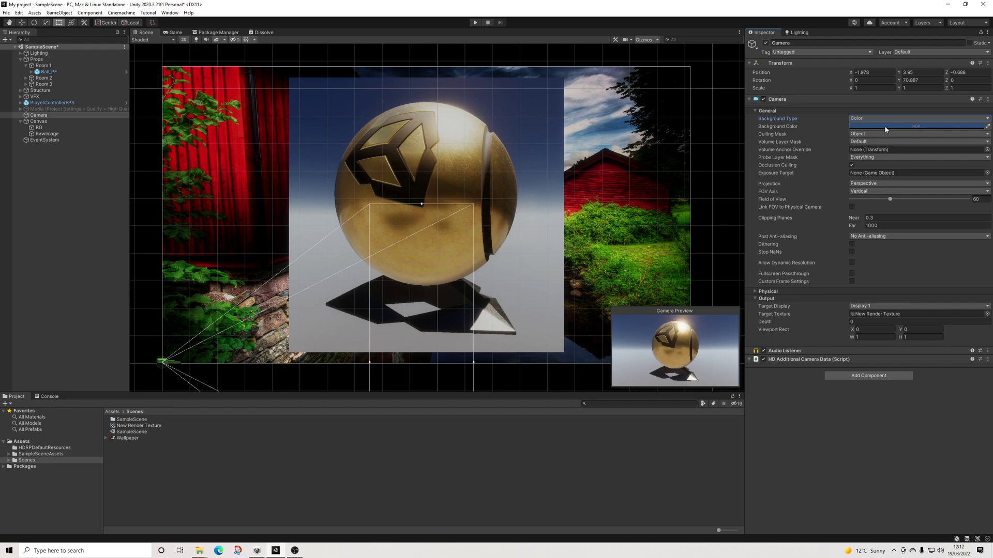
click(885, 127)
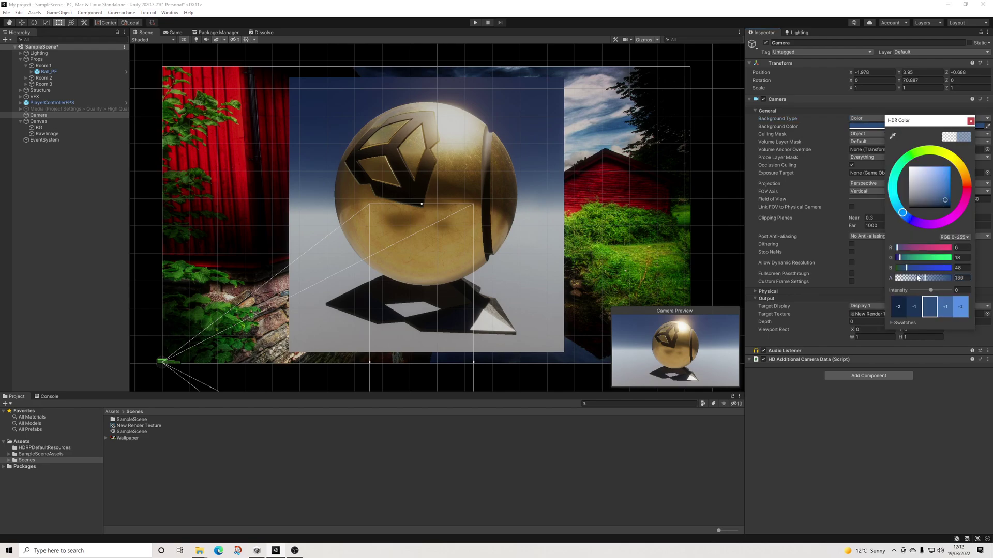
drag(938, 183, 890, 223)
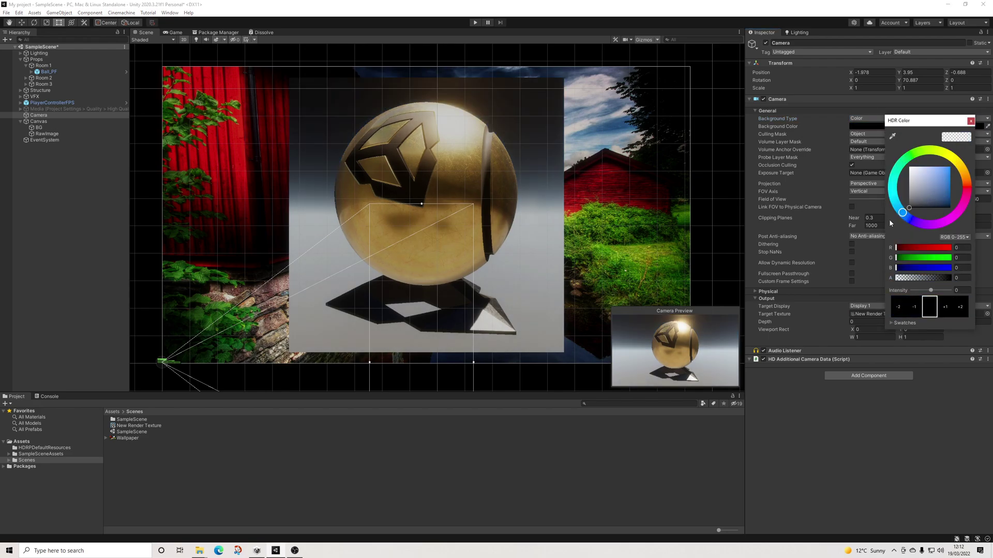
click(973, 122)
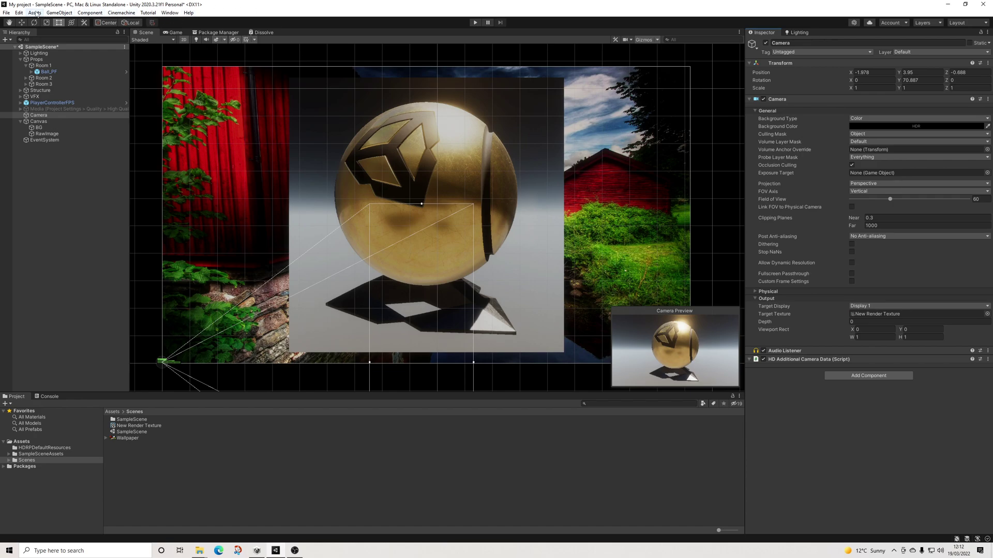
click(19, 13)
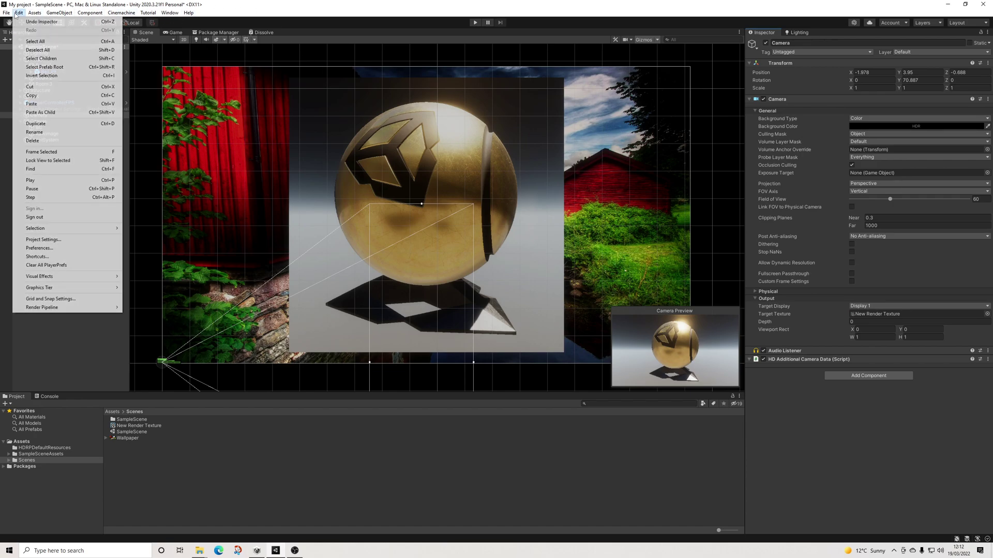
- In Project Settings > Quality > HDRP, set DefaultHDRPAsset's Color Buffer Format and post-processing Buffer Format to R16G16B16A16
click(41, 240)
drag(355, 130, 453, 66)
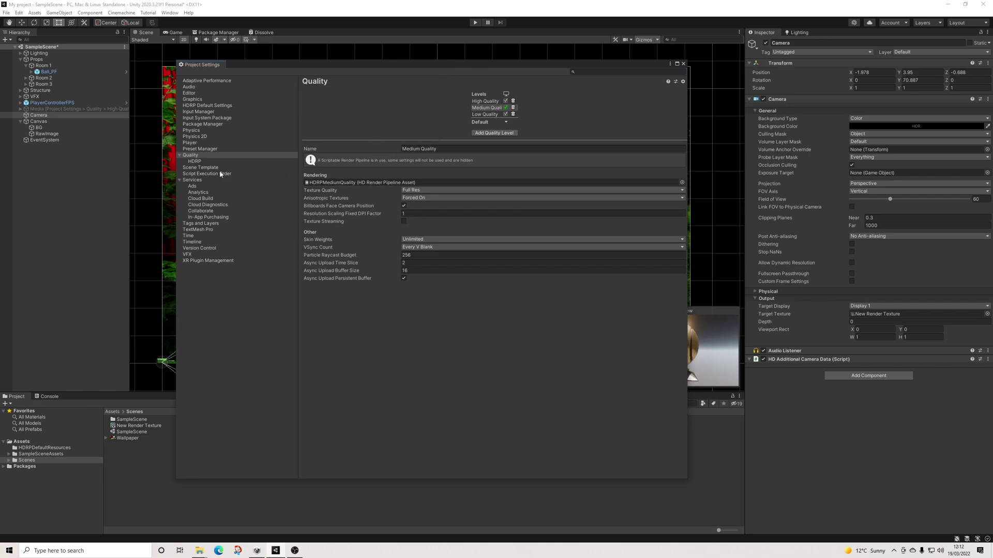
click(201, 162)
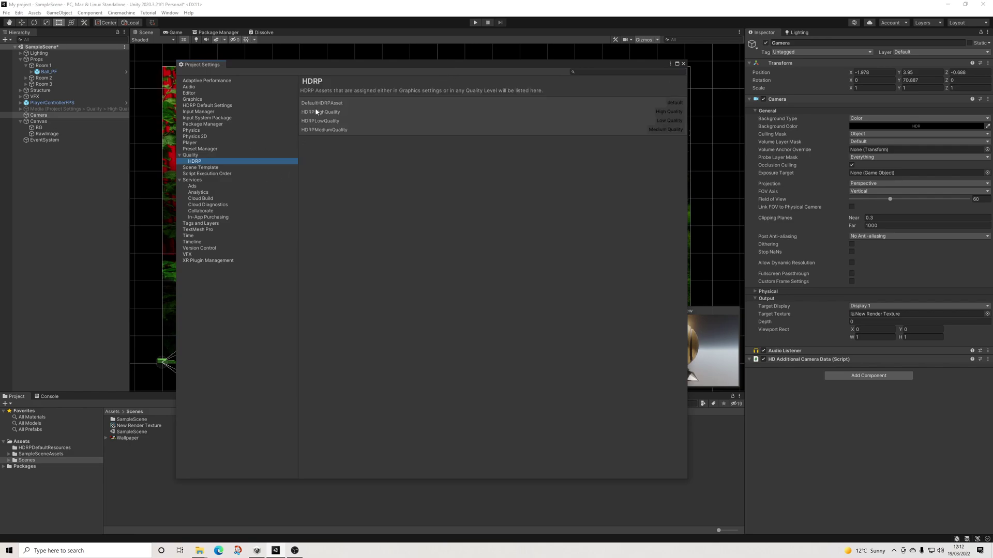
click(332, 103)
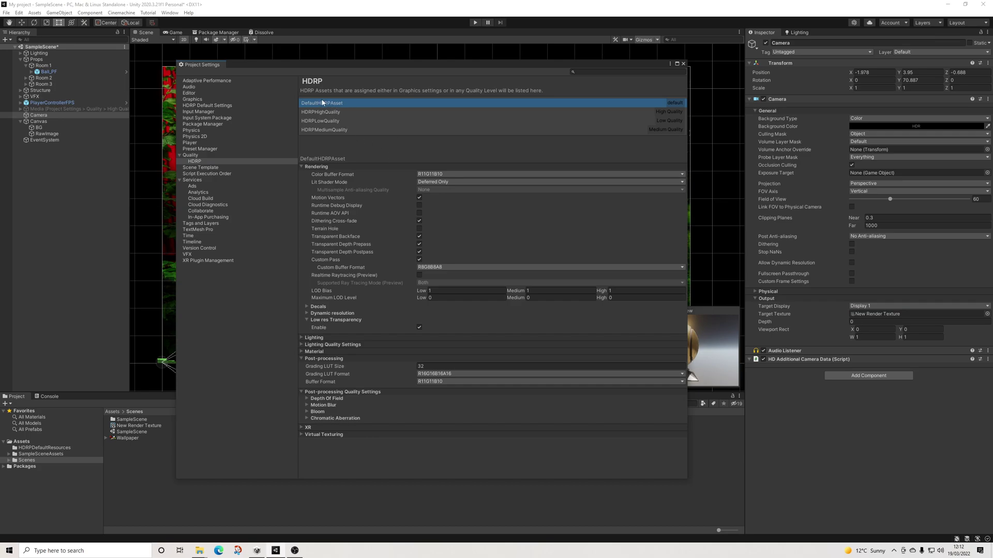
click(438, 175)
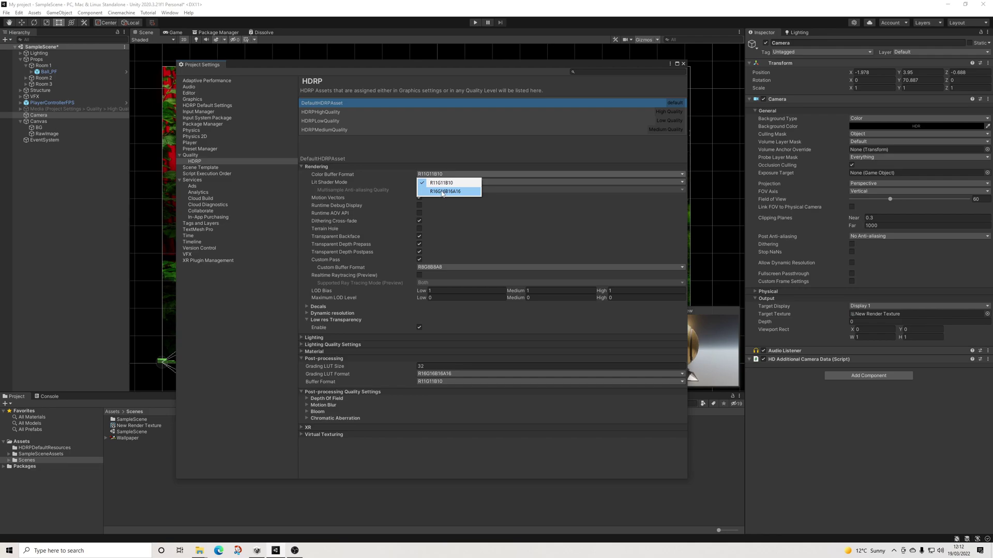
click(443, 192)
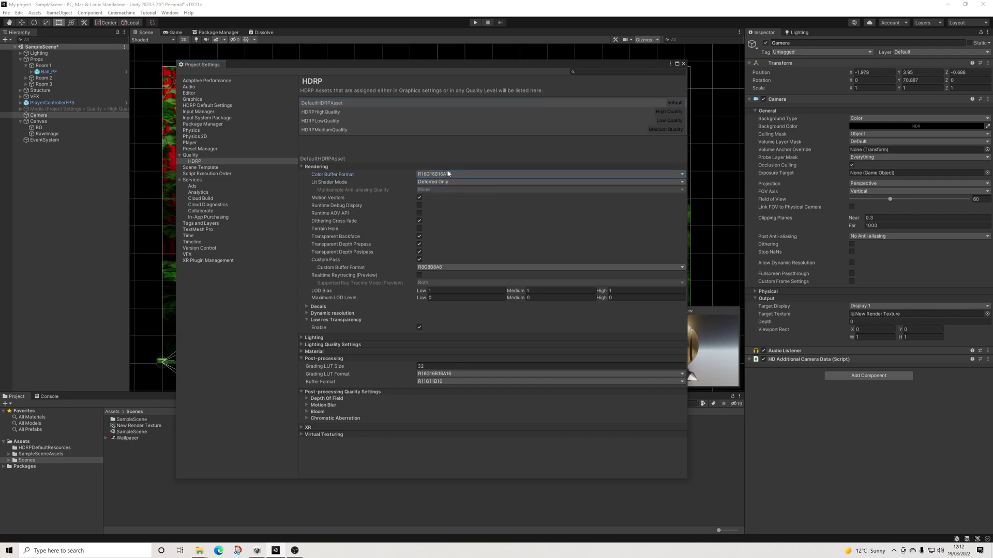
click(432, 383)
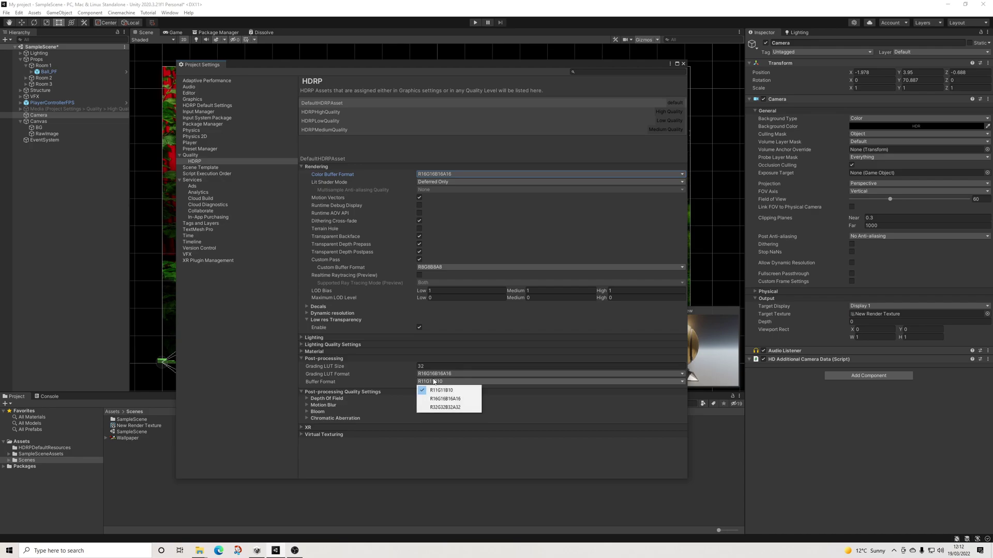
click(442, 400)
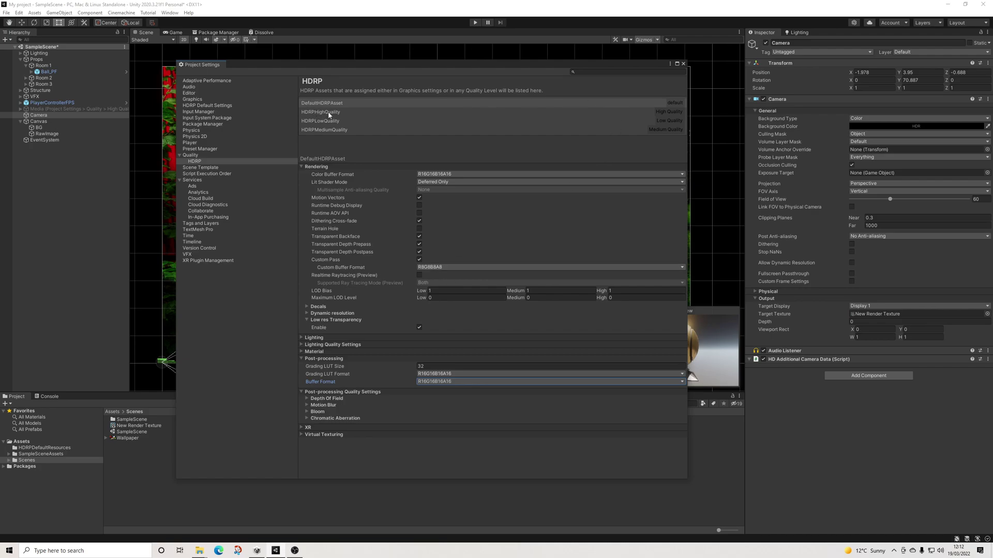
- Set New Render Texture's Color Format to R16G16B16A16_UNORM in the Inspector
click(47, 134)
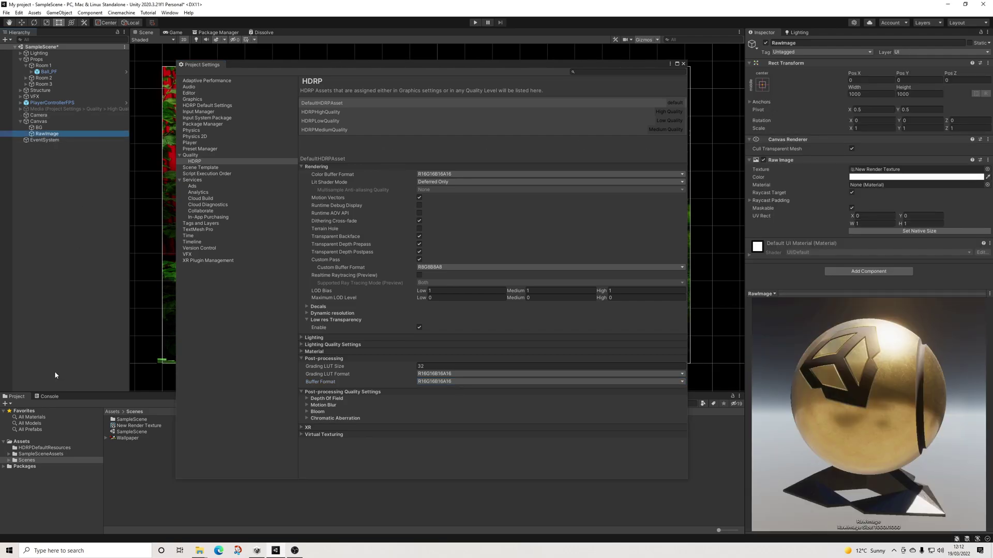
click(136, 426)
click(858, 93)
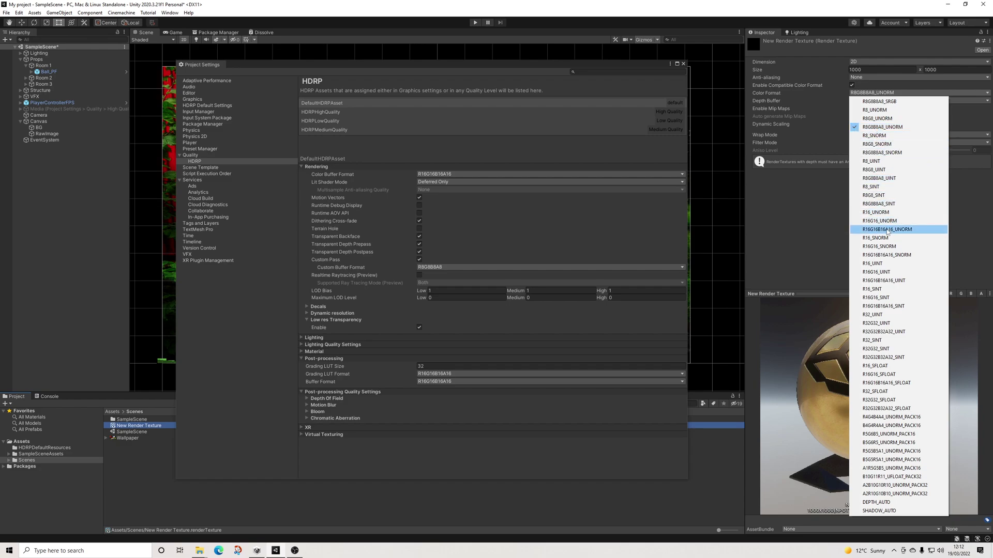
click(906, 231)
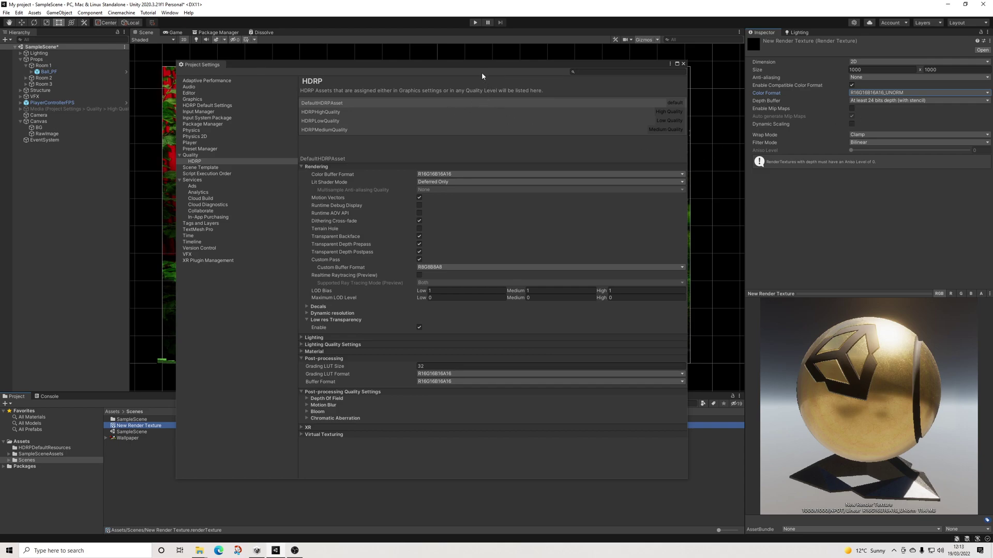
mouse_move(480, 66)
mouse_down()
mouse_move(498, 250)
mouse_move(487, 64)
mouse_up()
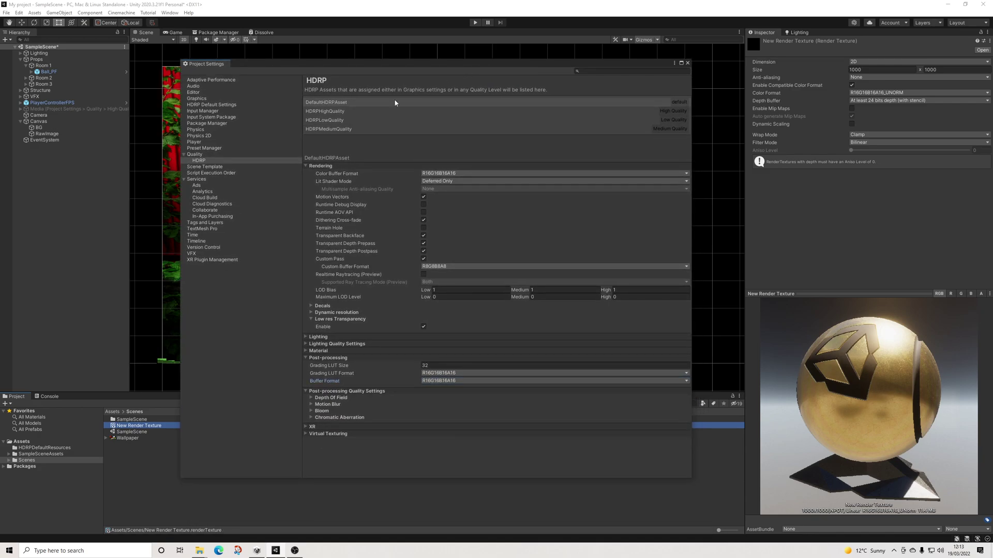
- Set the HDRPMediumQuality asset's Color Buffer Format to R16G16B16A16
click(201, 156)
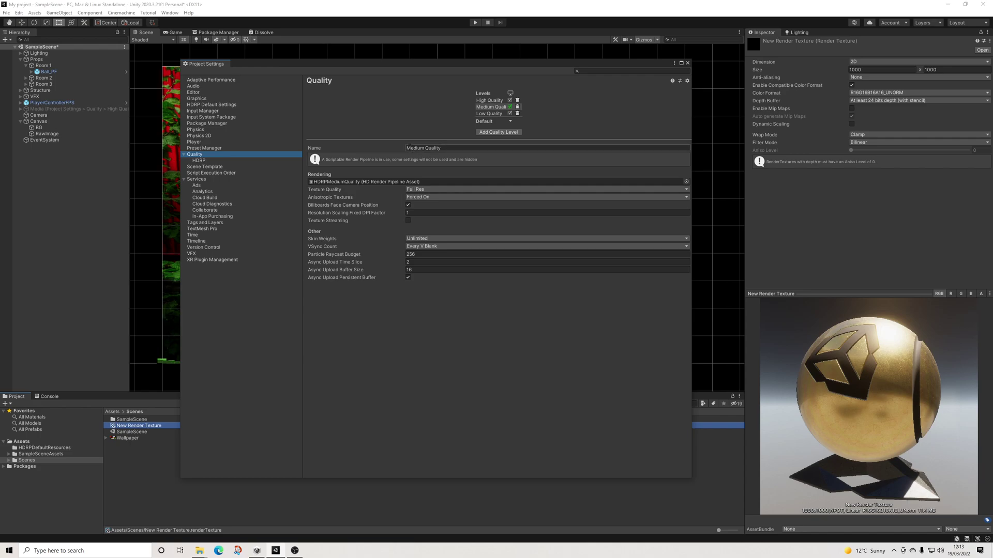
click(199, 161)
drag(421, 72, 431, 204)
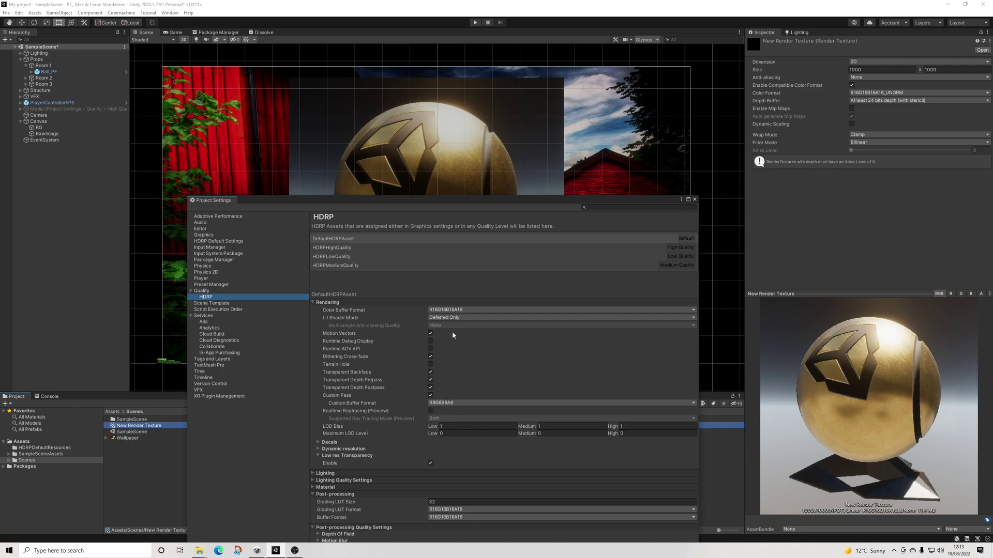
click(340, 265)
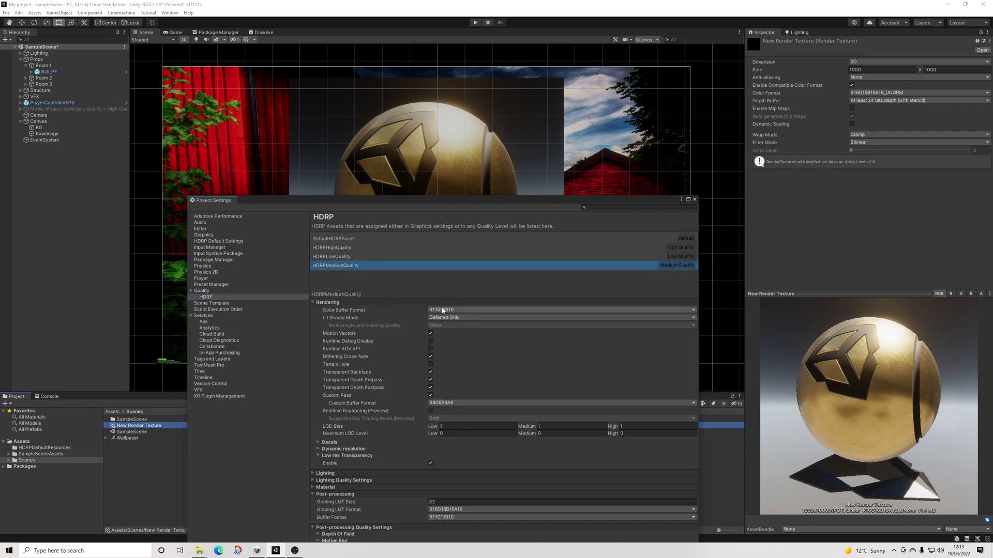
click(443, 310)
click(457, 325)
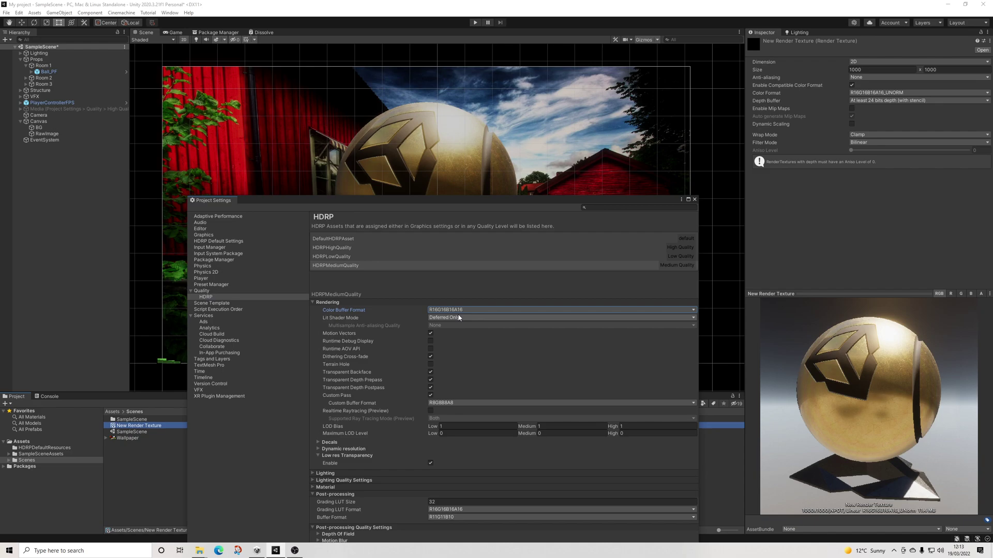
- Set HDRPLowQuality's Color Buffer Format to R16G16B16A16, then close Project Settings
drag(463, 198, 457, 110)
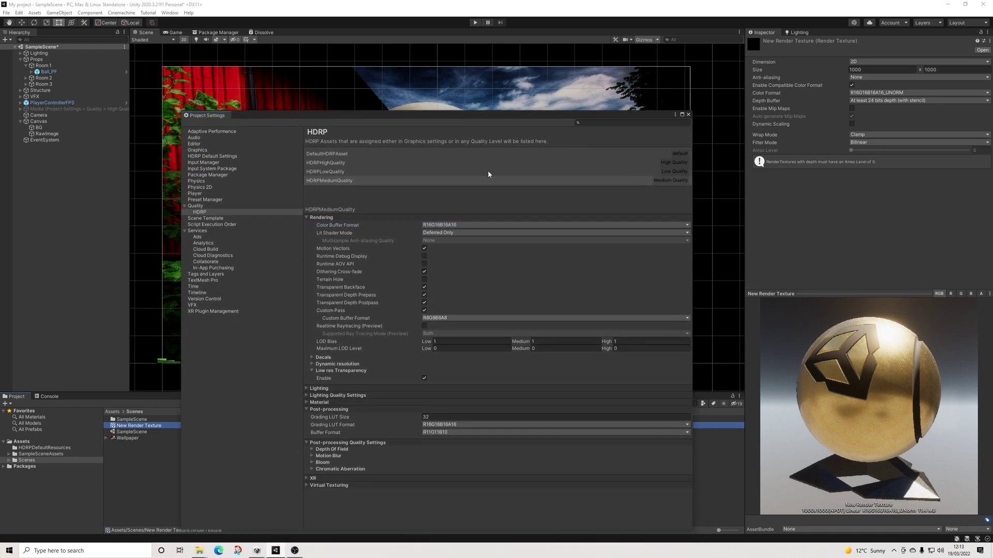
click(444, 227)
click(340, 171)
click(447, 225)
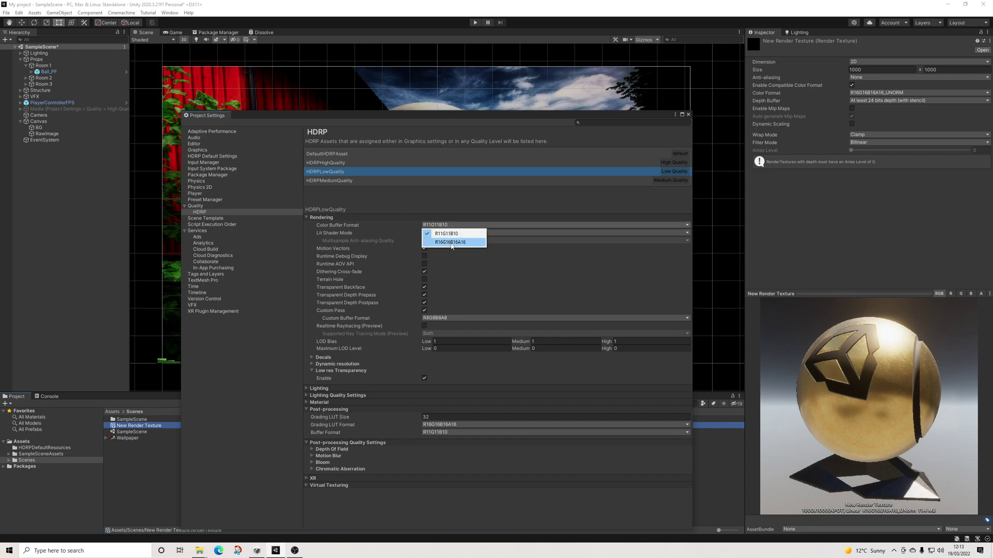
click(451, 245)
click(339, 163)
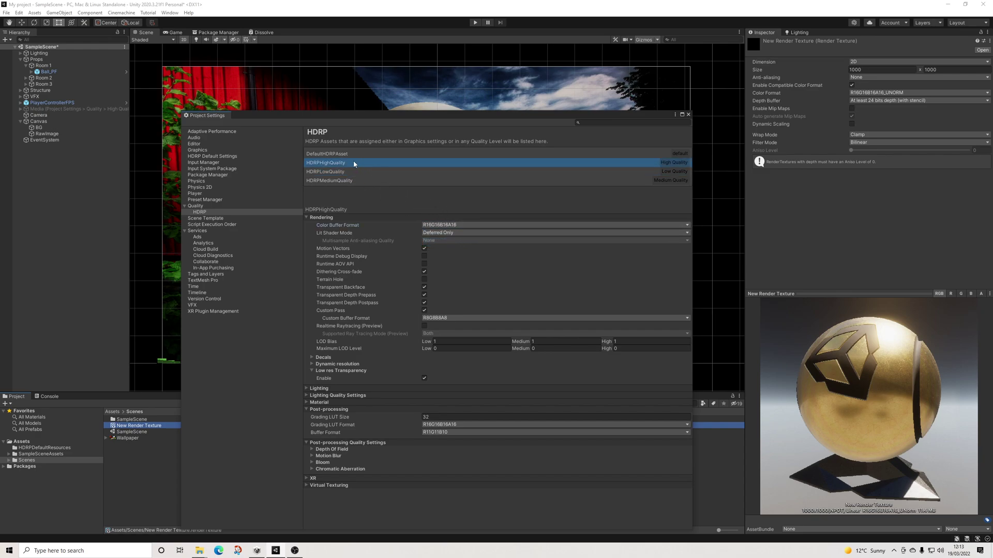
click(688, 114)
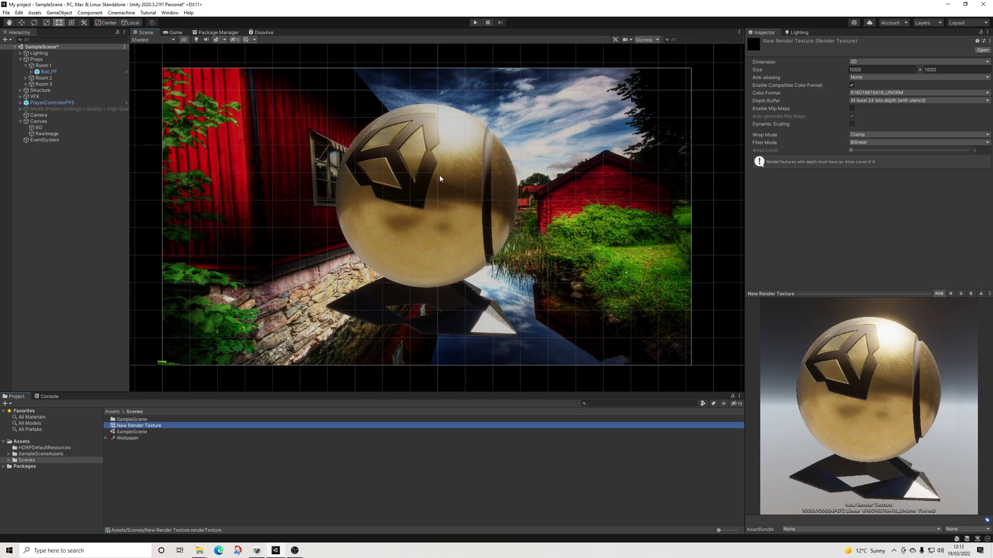
middle_drag(436, 186, 435, 194)
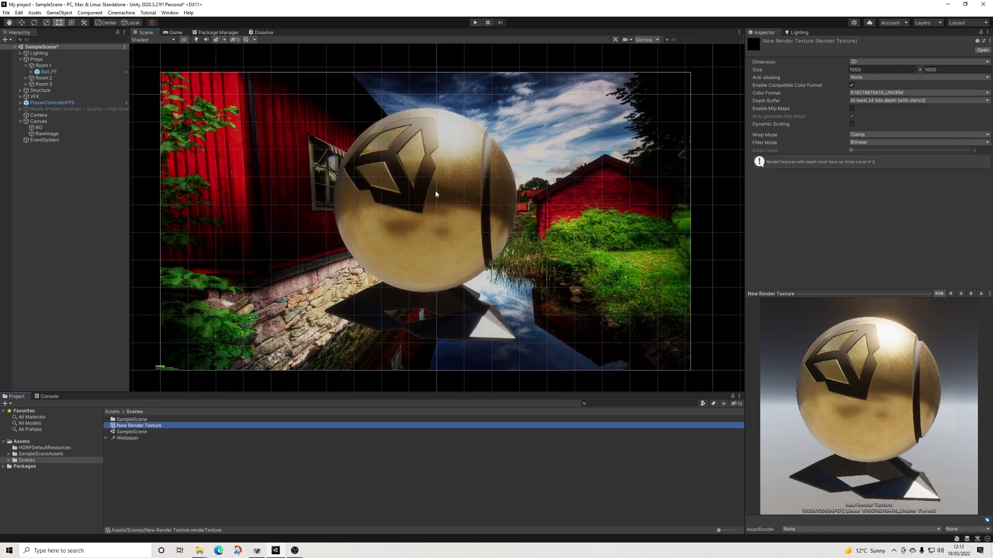
click(859, 78)
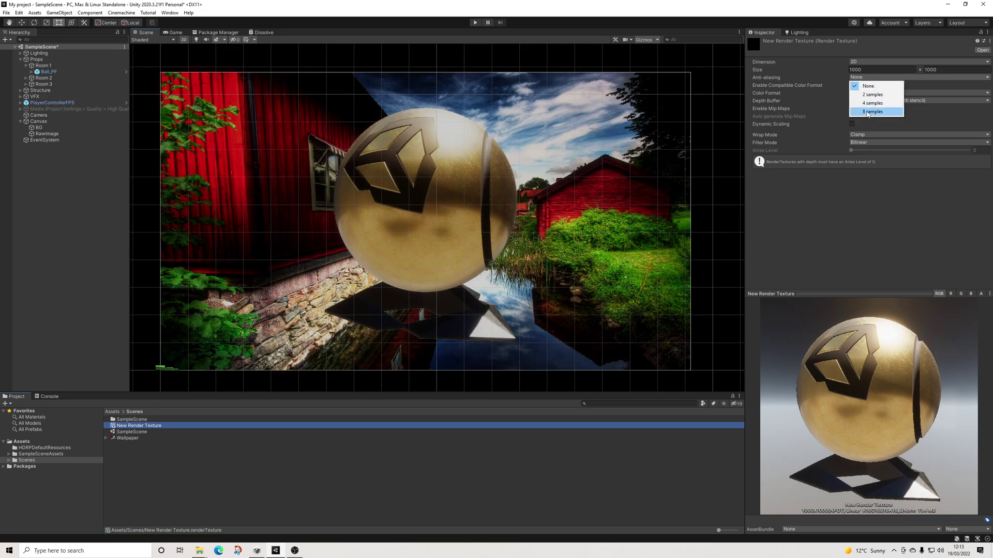
click(868, 112)
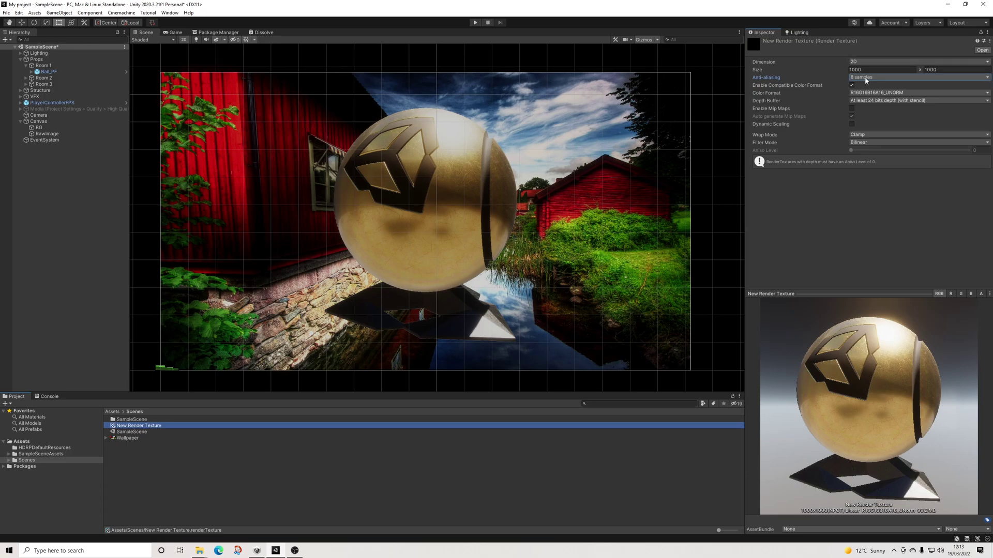
click(867, 78)
click(866, 87)
click(174, 33)
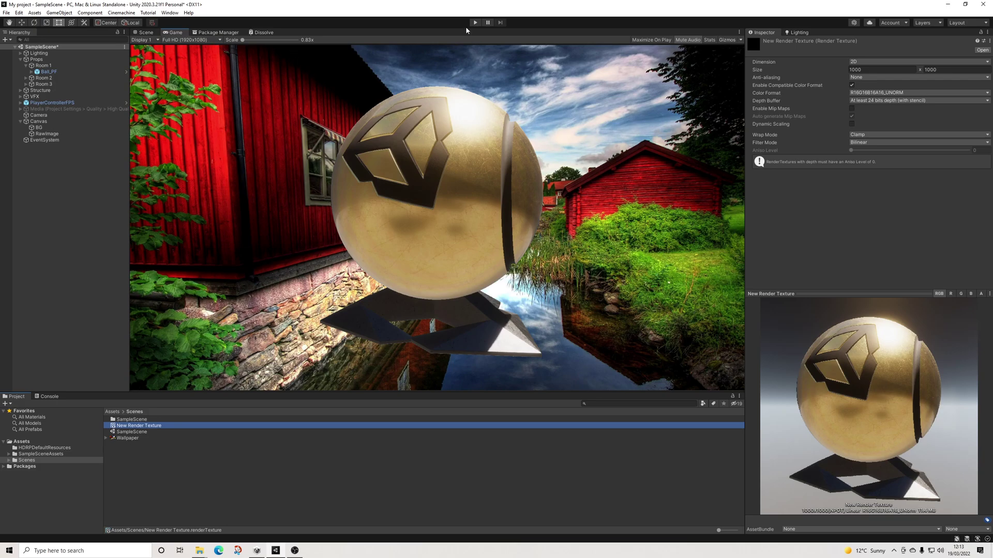
- Set the Camera's Post Anti-aliasing to FXAA and enter Play mode
click(37, 116)
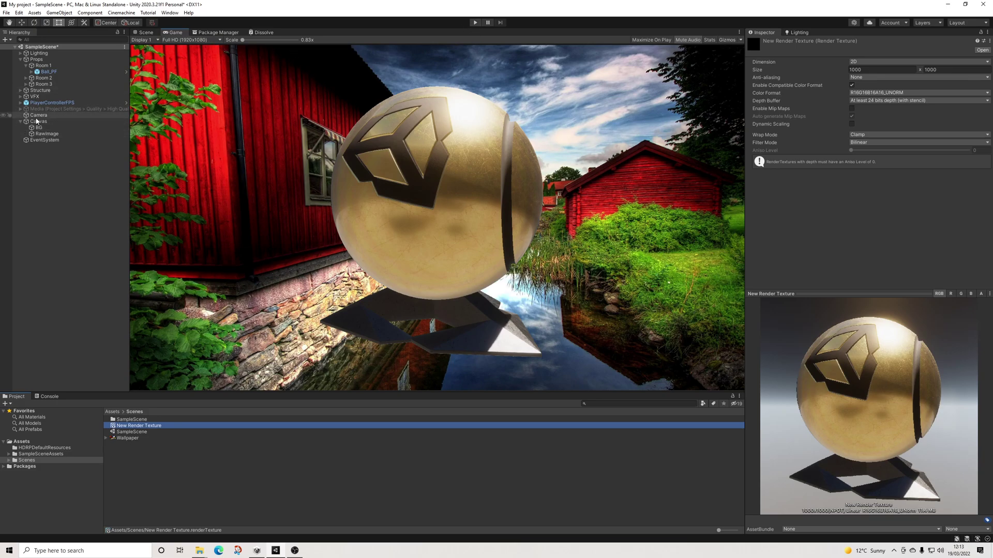
click(889, 237)
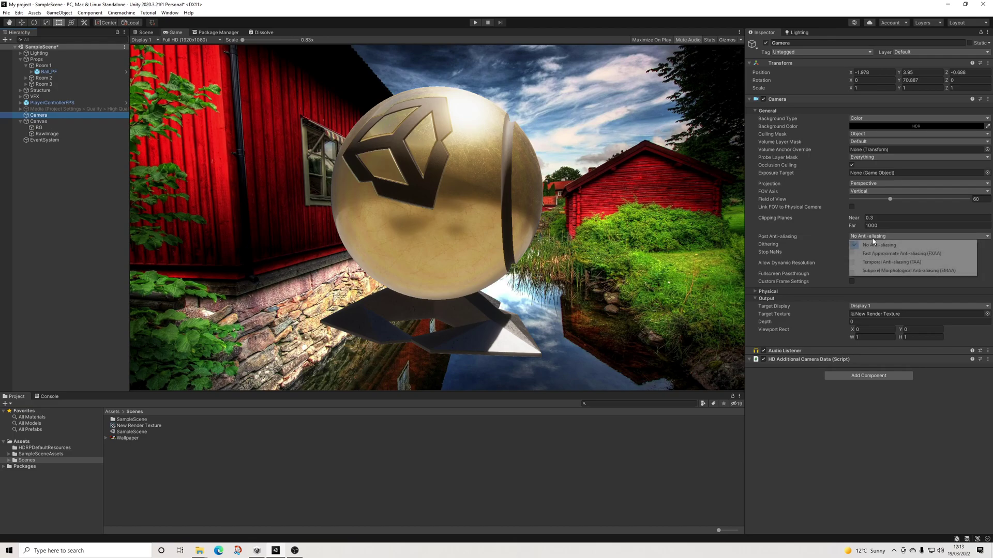
click(853, 245)
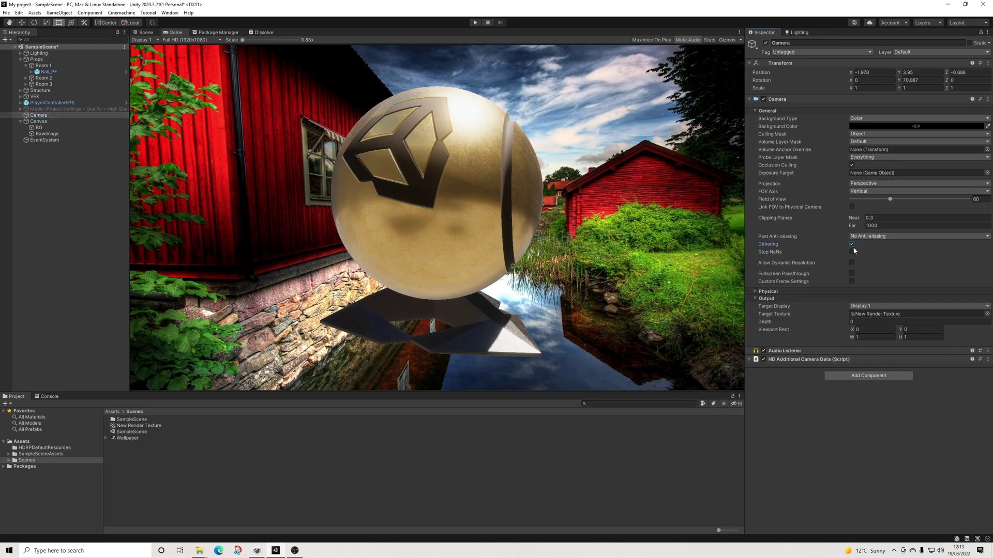
click(861, 238)
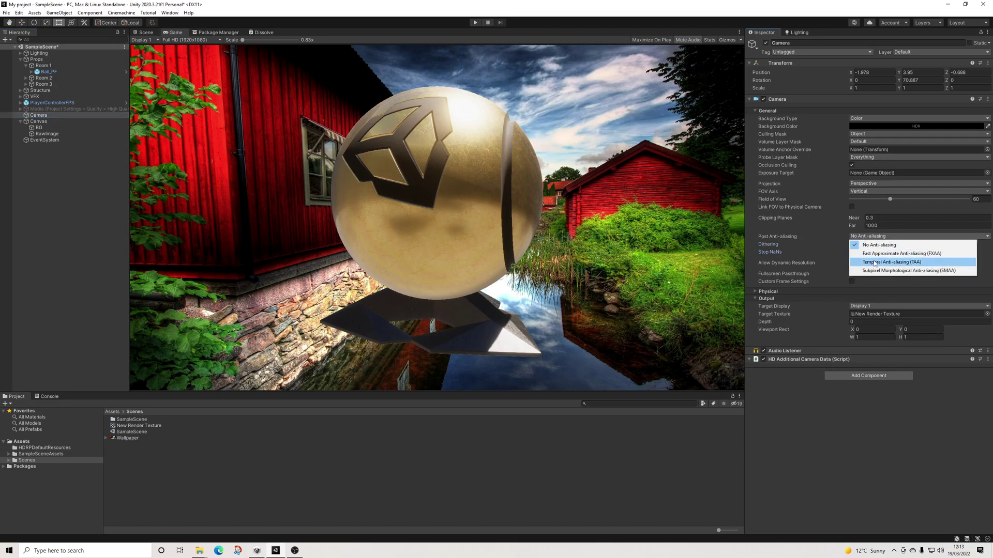
click(874, 253)
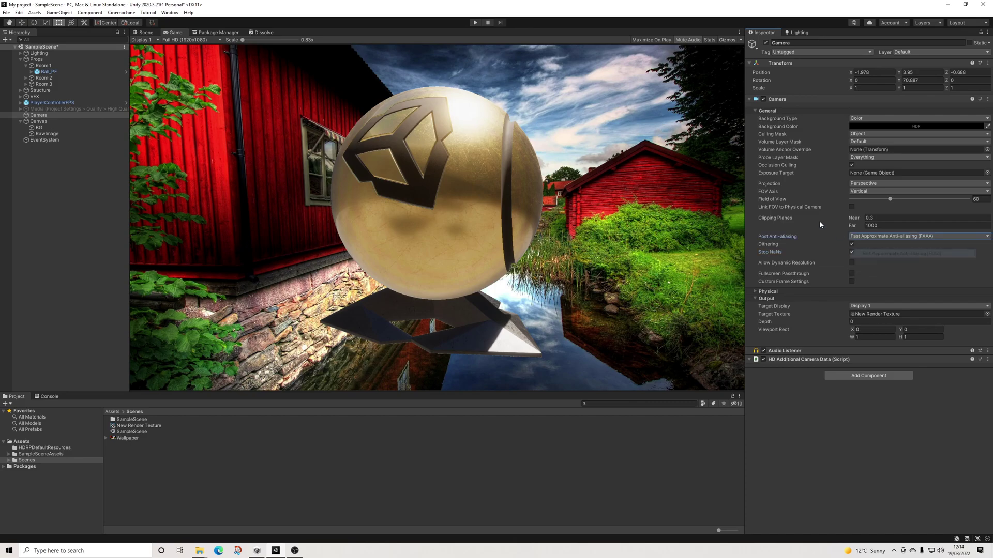
click(475, 23)
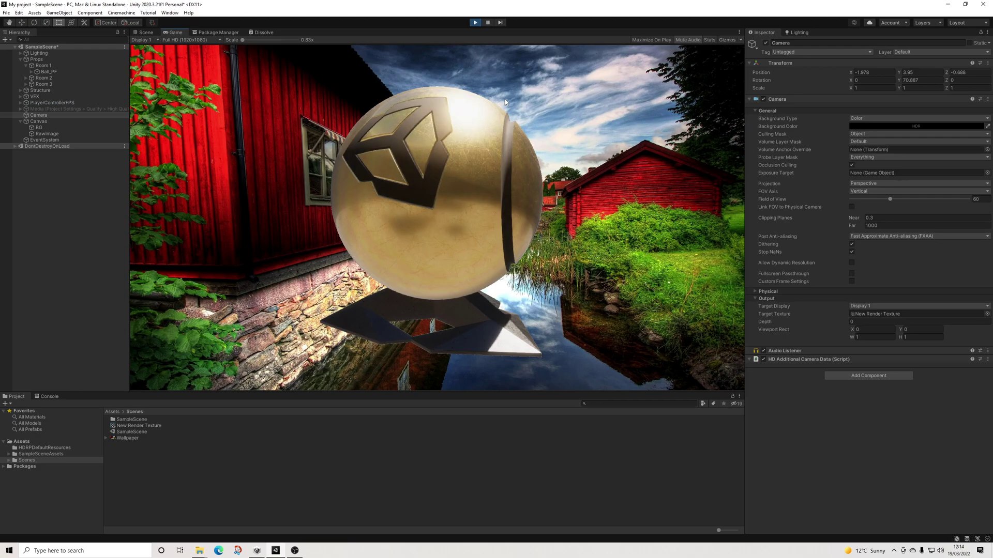
- Compare TAA, SMAA and no anti-aliasing during Play, finally settling on FXAA
click(880, 236)
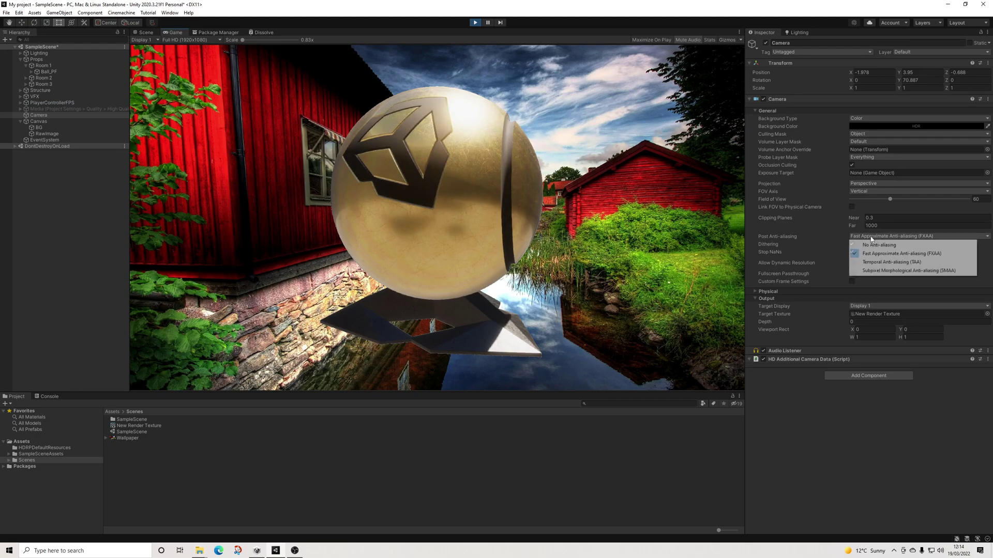
click(882, 262)
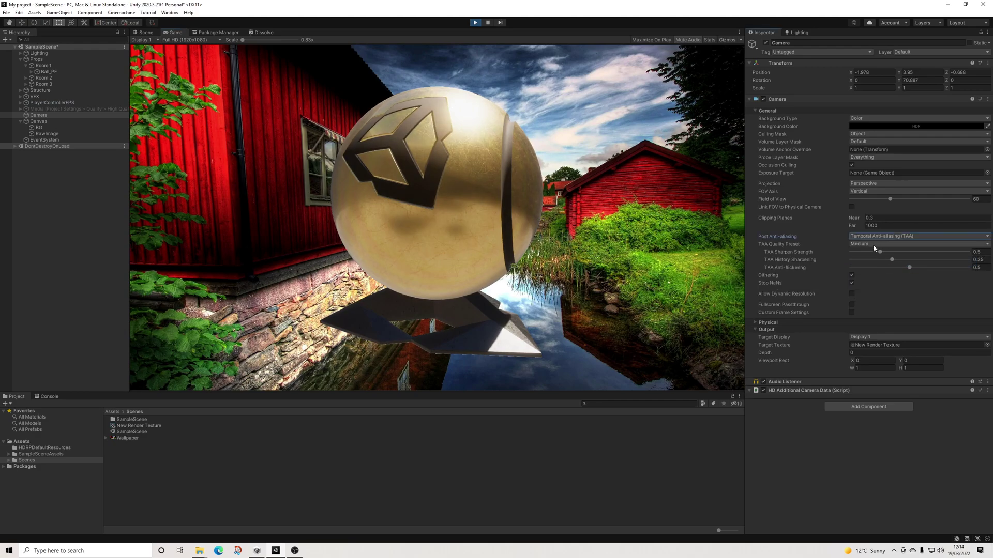
click(873, 236)
click(873, 273)
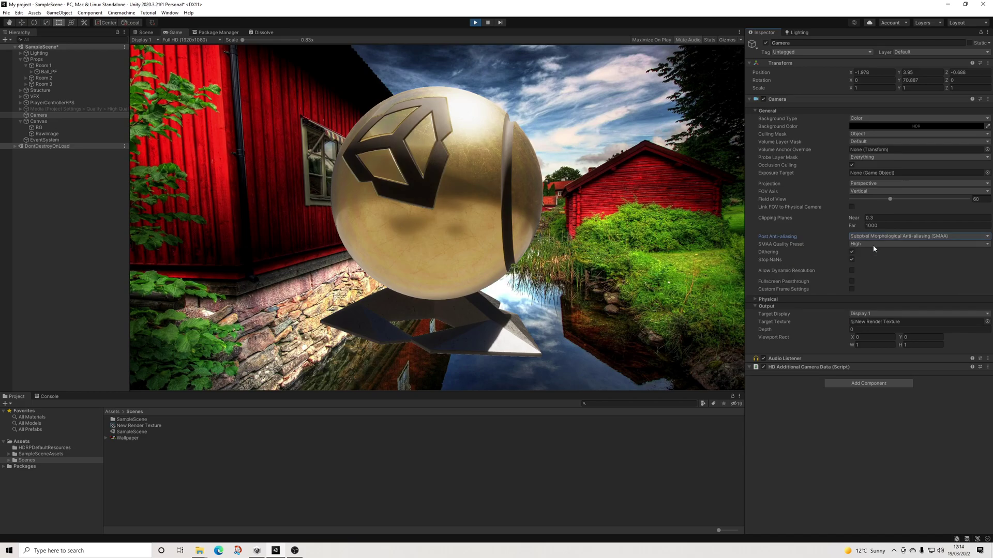
click(864, 235)
click(863, 244)
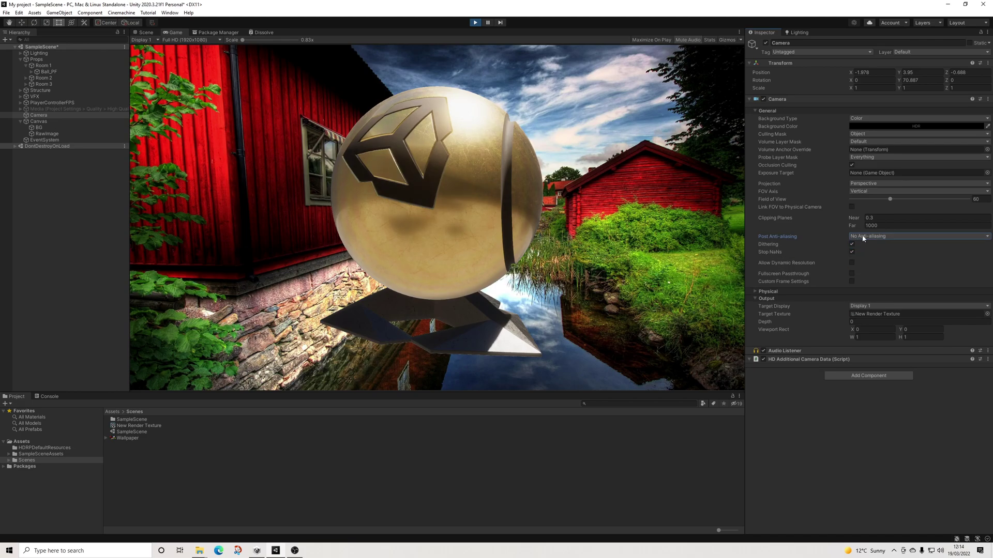
click(862, 237)
click(867, 255)
click(866, 236)
click(869, 244)
click(870, 236)
click(871, 253)
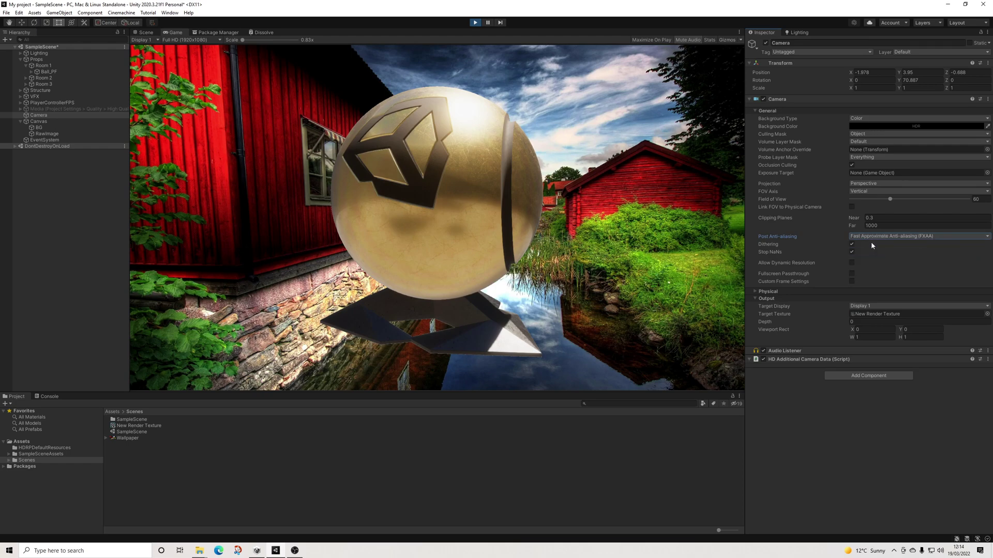